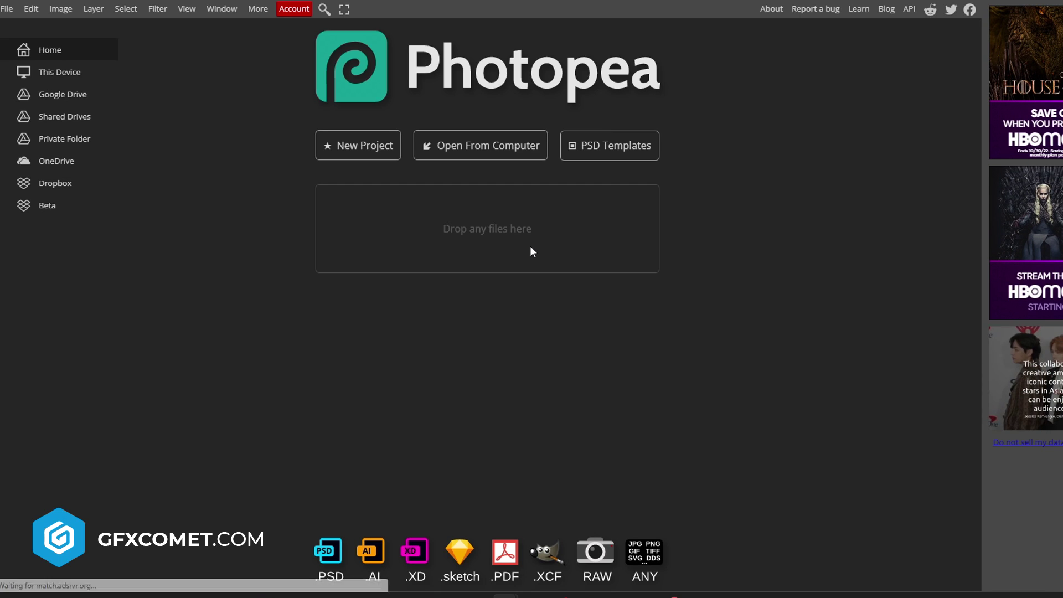
Create New Project.psd at 3000 × 1950 px with 200 DPI resolution
{"action": "left_click", "coordinate": [365, 149]}
{"action": "left_click_drag", "start_coordinate": [299, 143], "coordinate": [257, 143]}
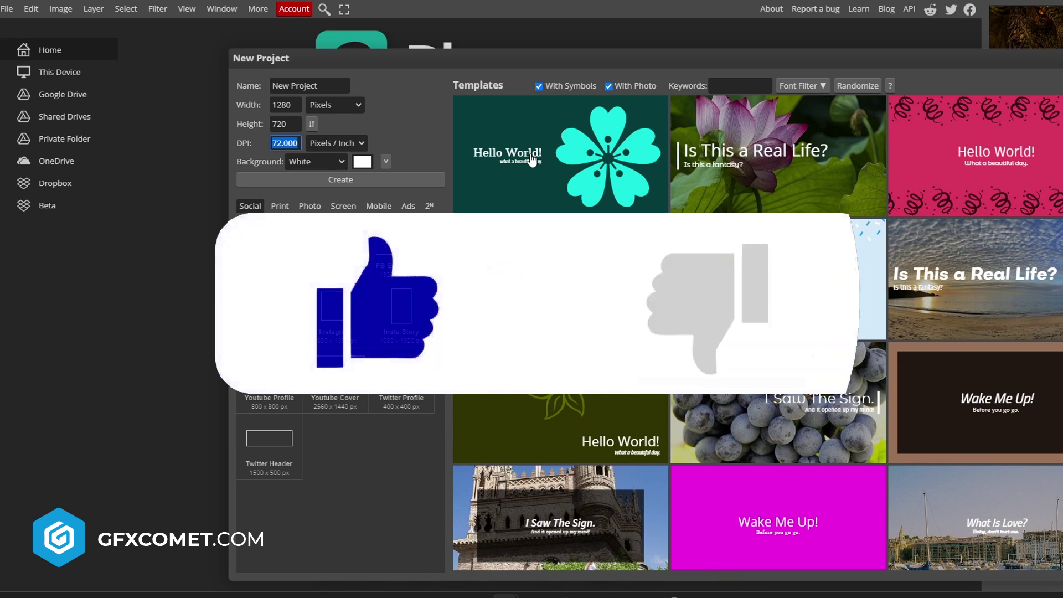
{"action": "type", "text": "200"}
{"action": "left_click_drag", "start_coordinate": [294, 105], "coordinate": [254, 103]}
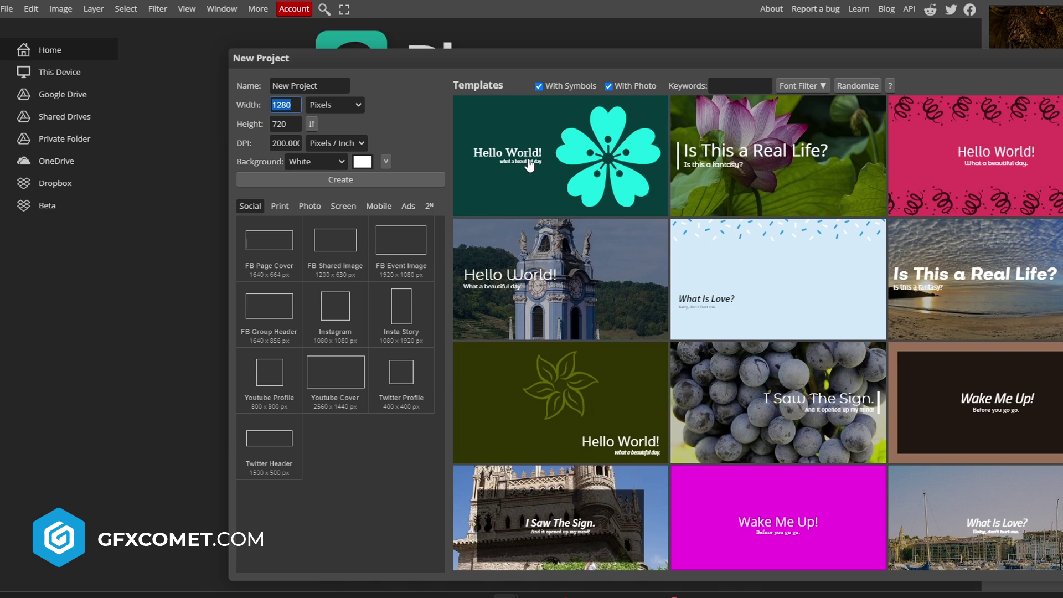
{"action": "type", "text": "3000"}
{"action": "key", "text": "Tab"}
{"action": "type", "text": "19"}
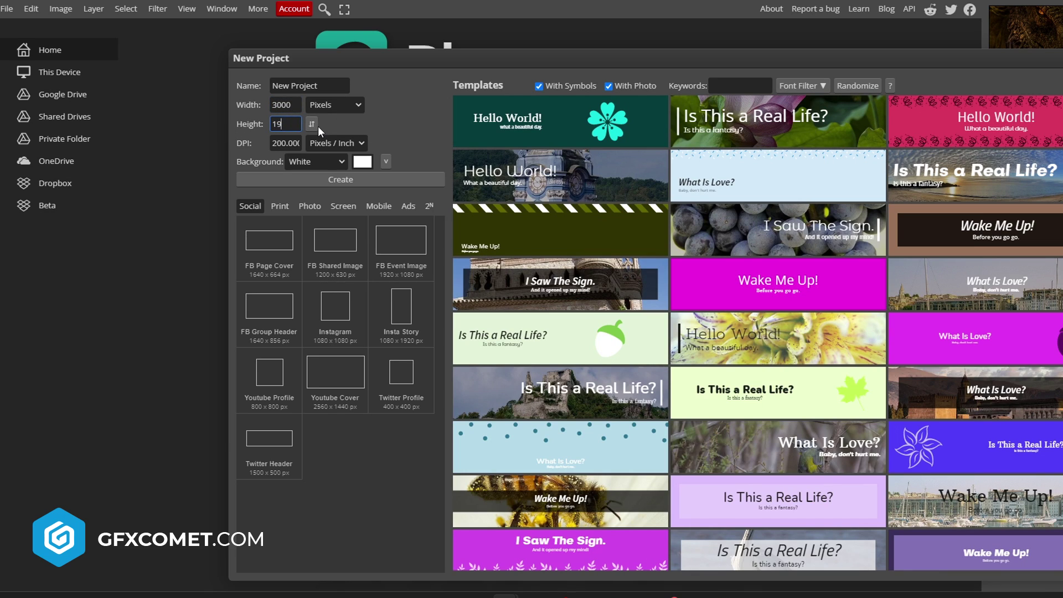
{"action": "type", "text": "50"}
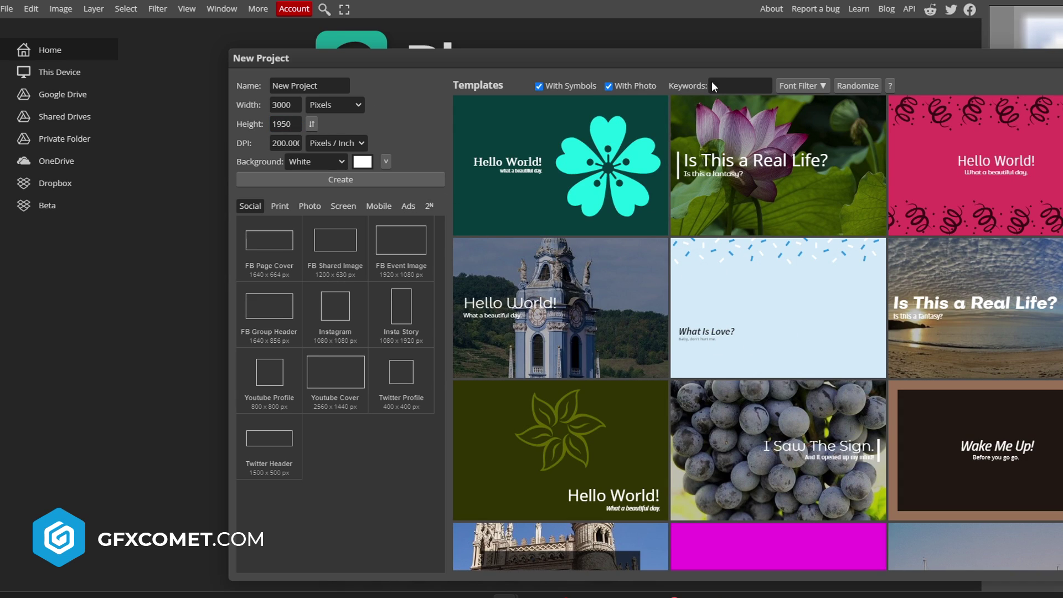
{"action": "left_click", "coordinate": [353, 181]}
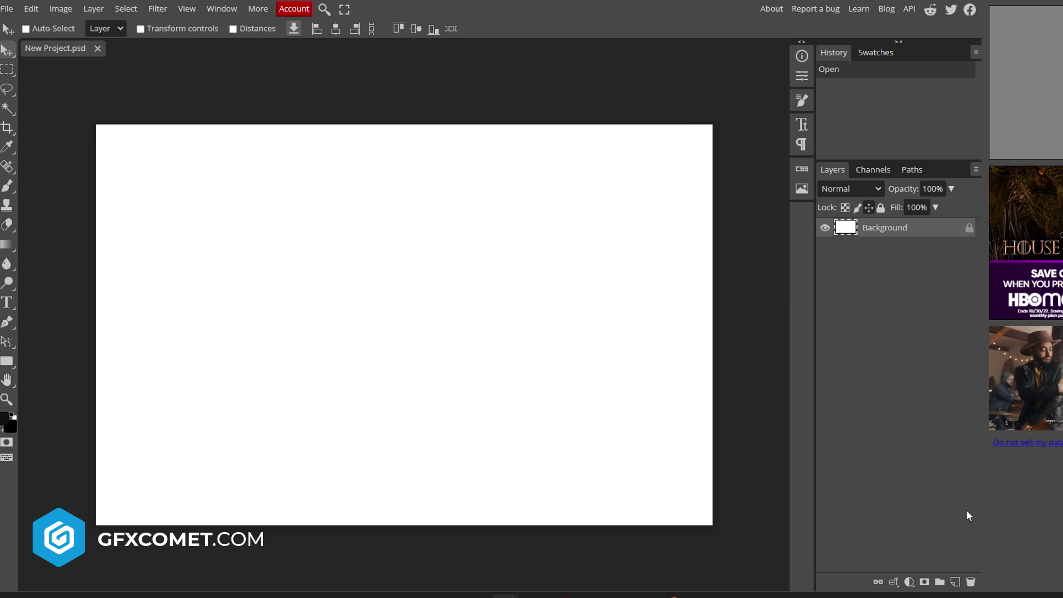
Add an empty Layer 1 and type the text LOGO on the canvas
{"action": "key", "text": "t"}
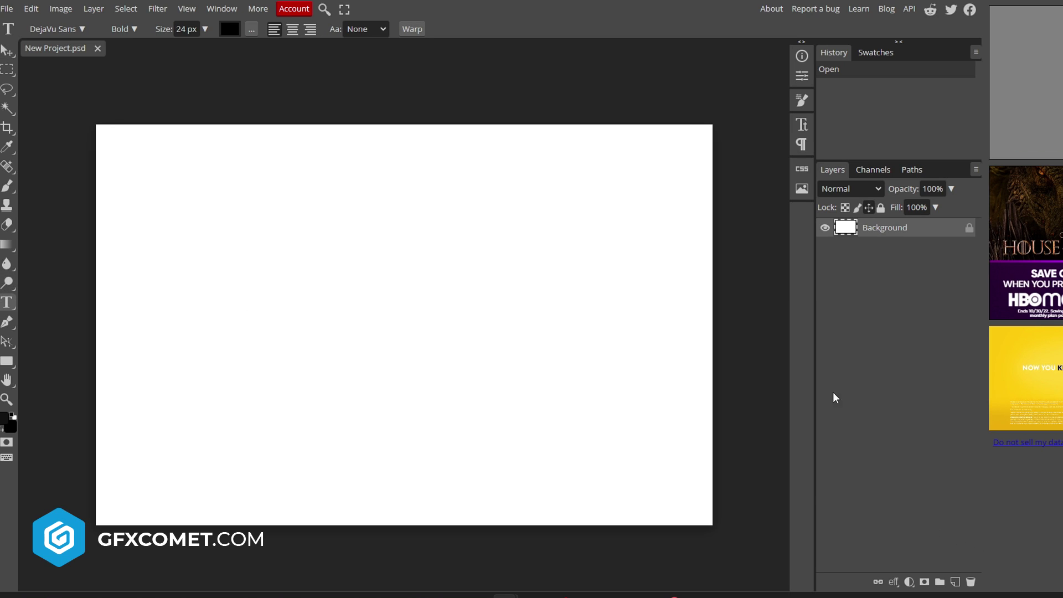
{"action": "left_click", "coordinate": [956, 583]}
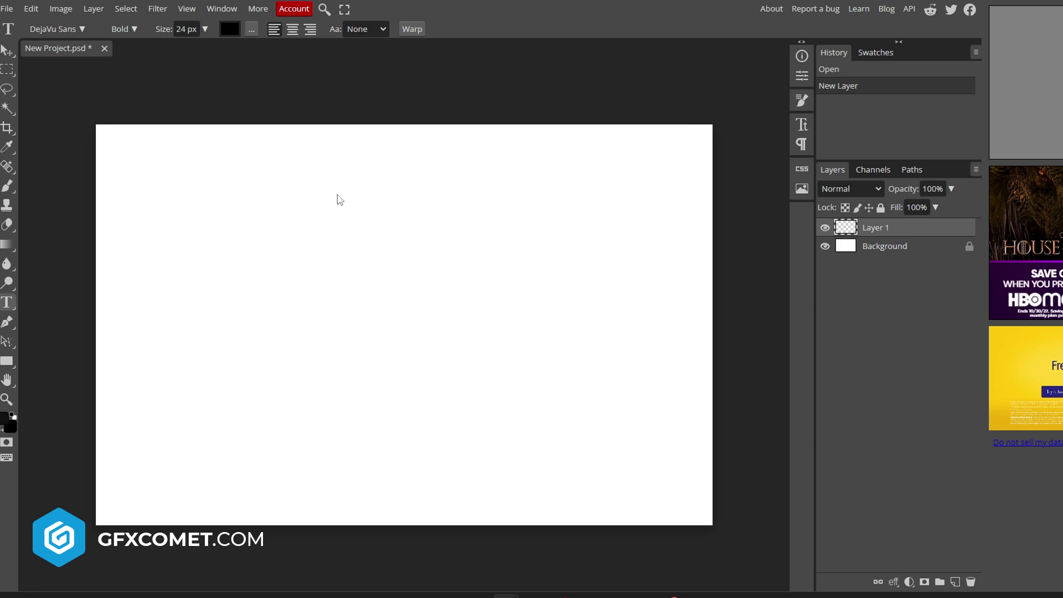
{"action": "left_click", "coordinate": [370, 316]}
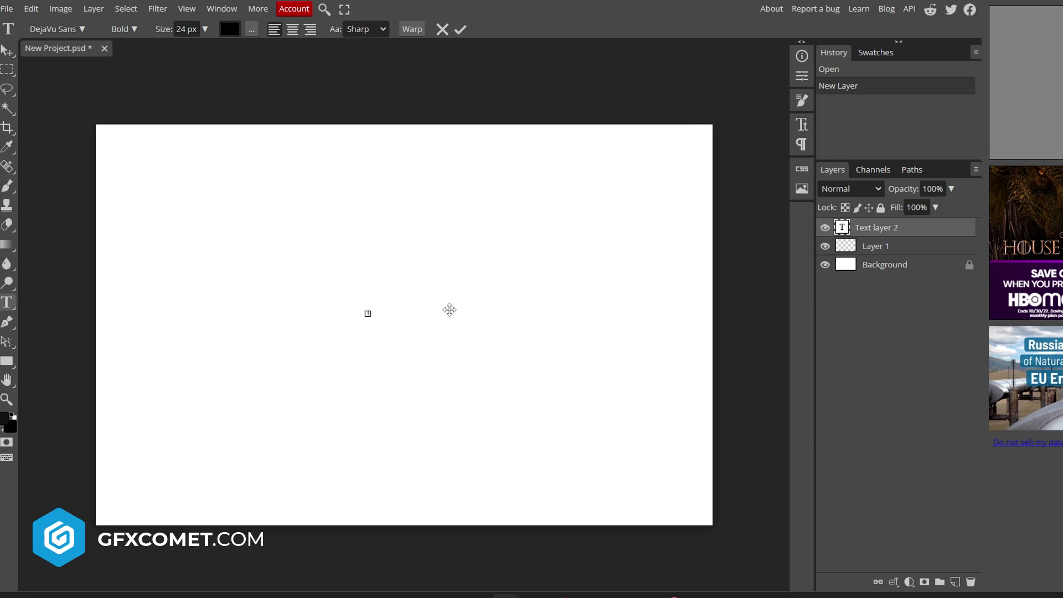
{"action": "type", "text": "LOGO"}
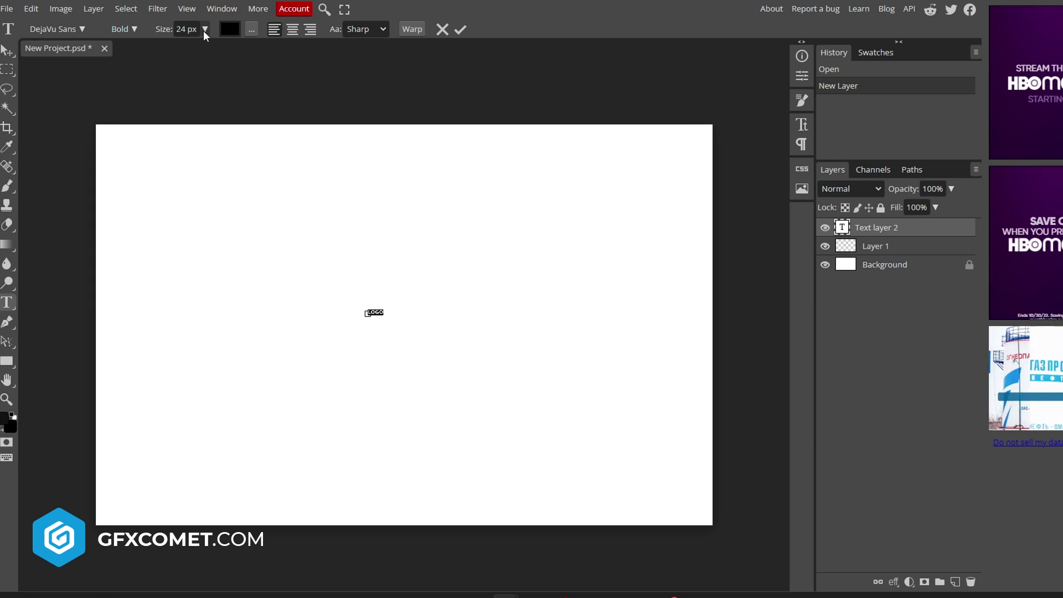
Set the LOGO font size to 400 px, then 500 px
{"action": "left_click", "coordinate": [167, 29]}
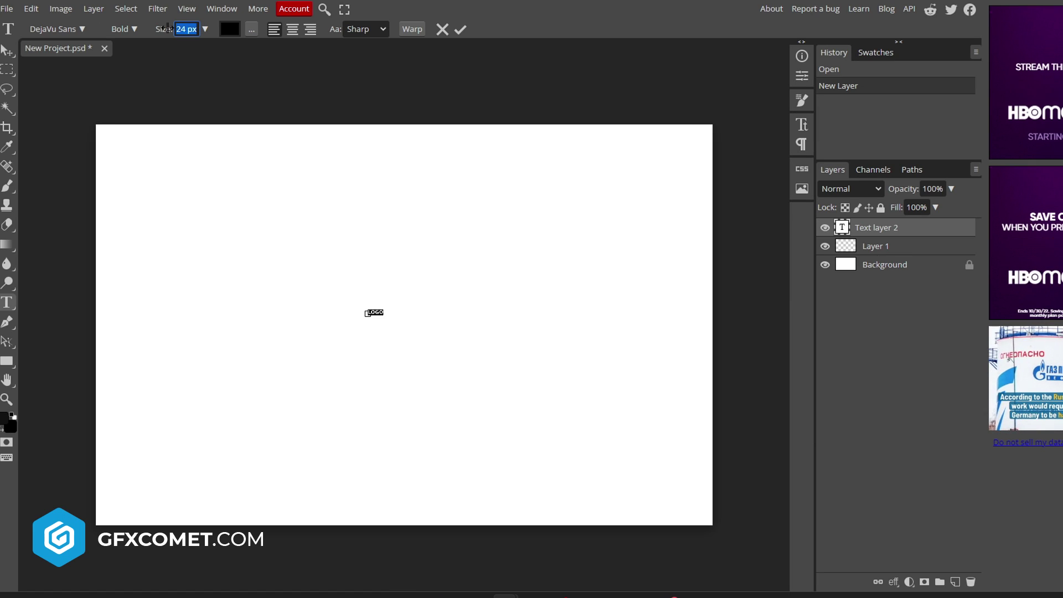
{"action": "type", "text": "400"}
{"action": "key", "text": "Return"}
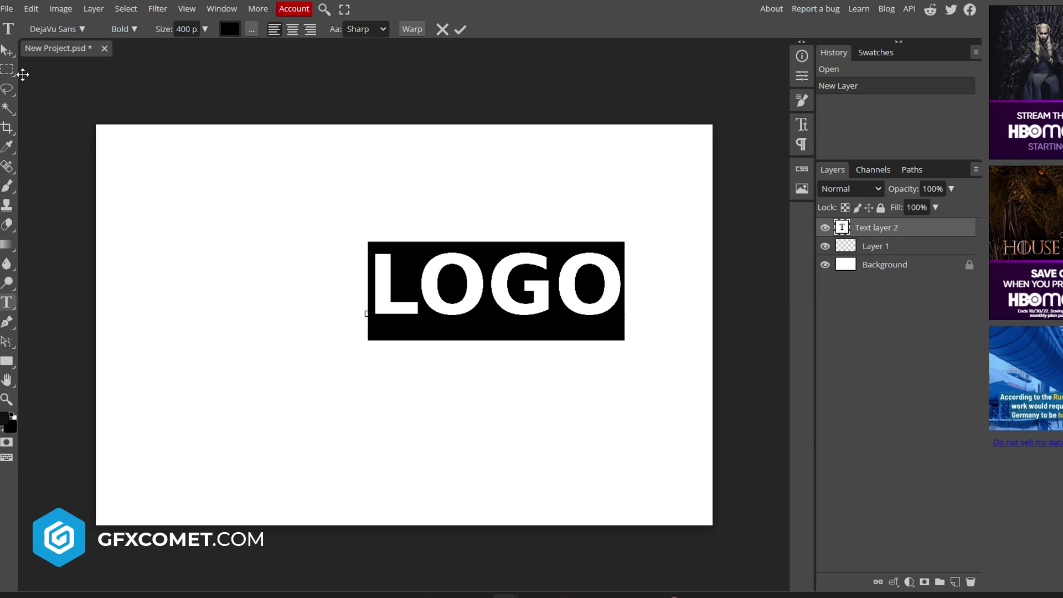
{"action": "type", "text": "5"}
{"action": "key", "text": "Return"}
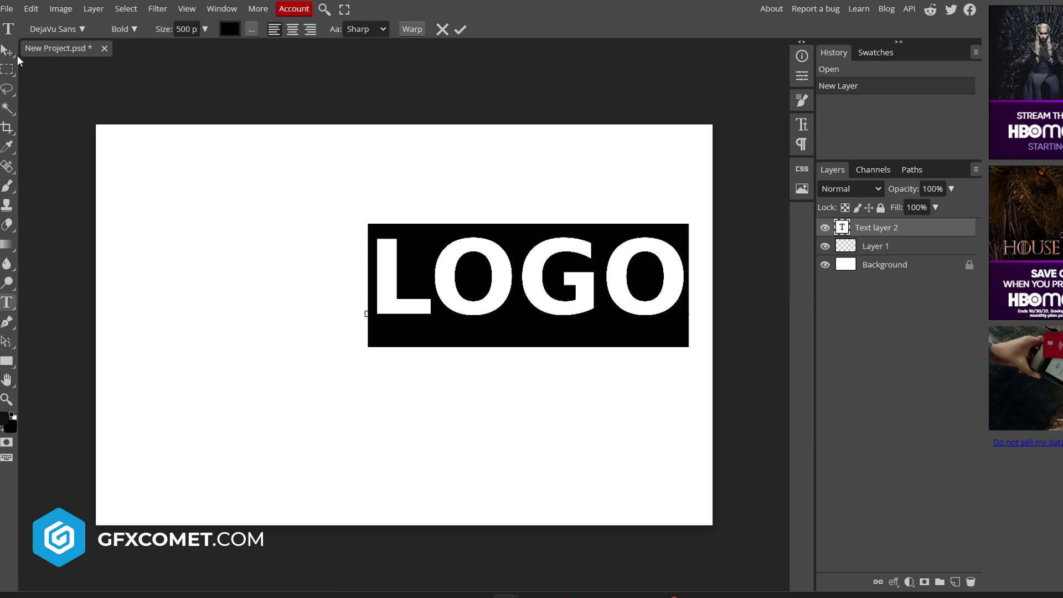
Try Fugaz One and GreatLakesNF fonts on LOGO, settling on Indigo
{"action": "left_click", "coordinate": [77, 28]}
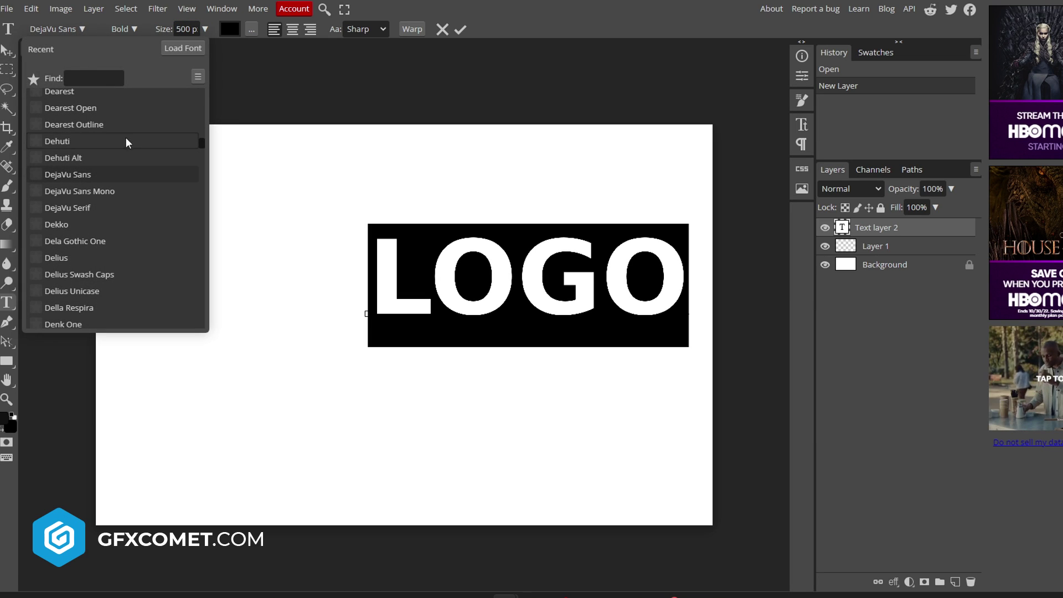
{"action": "left_click_drag", "start_coordinate": [202, 145], "coordinate": [204, 162]}
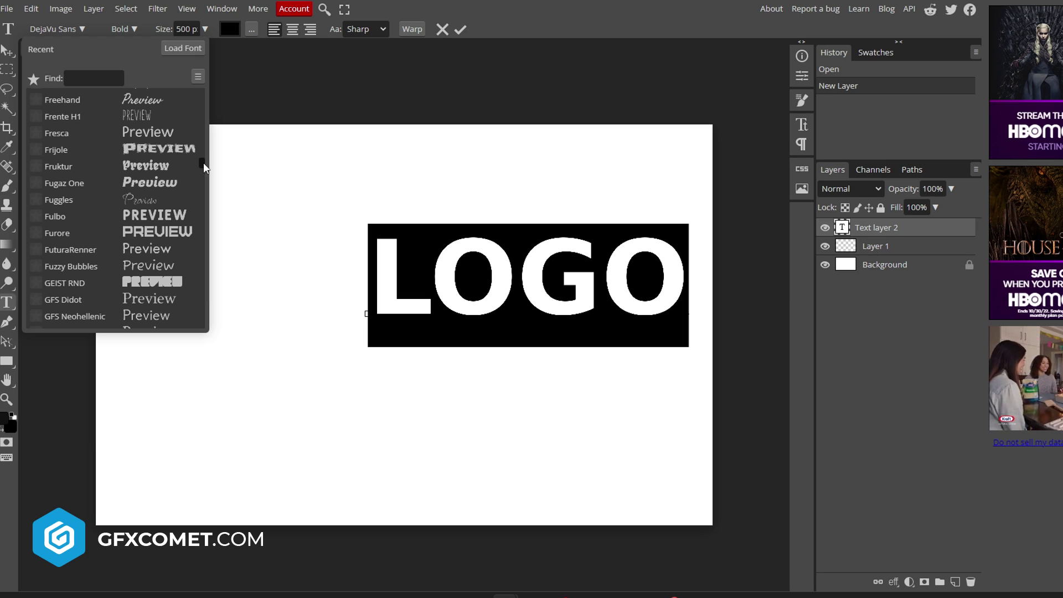
{"action": "left_click", "coordinate": [172, 181]}
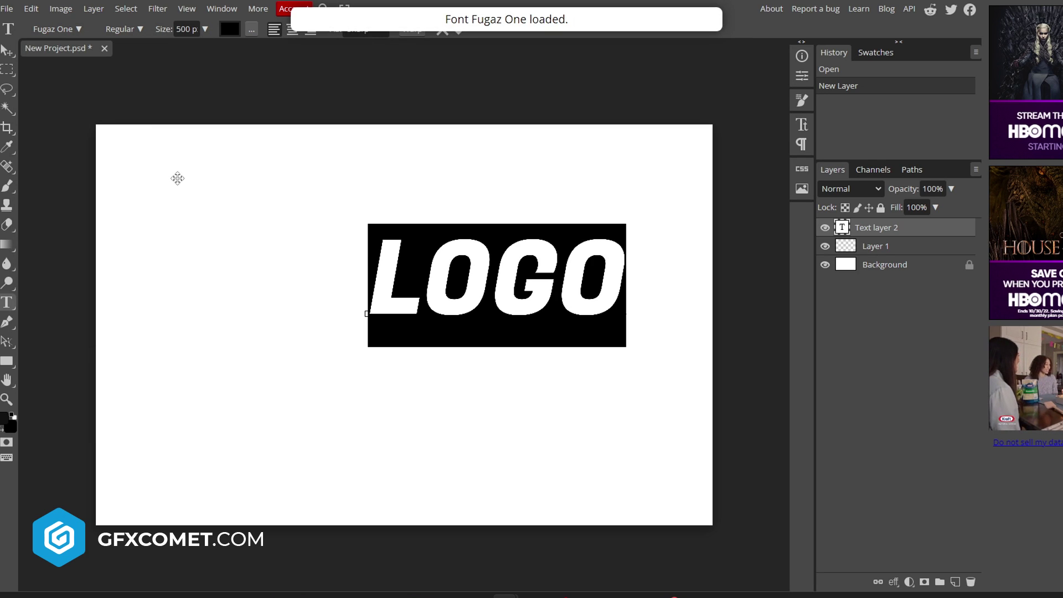
{"action": "left_click", "coordinate": [56, 28]}
{"action": "left_click_drag", "start_coordinate": [204, 174], "coordinate": [204, 182]}
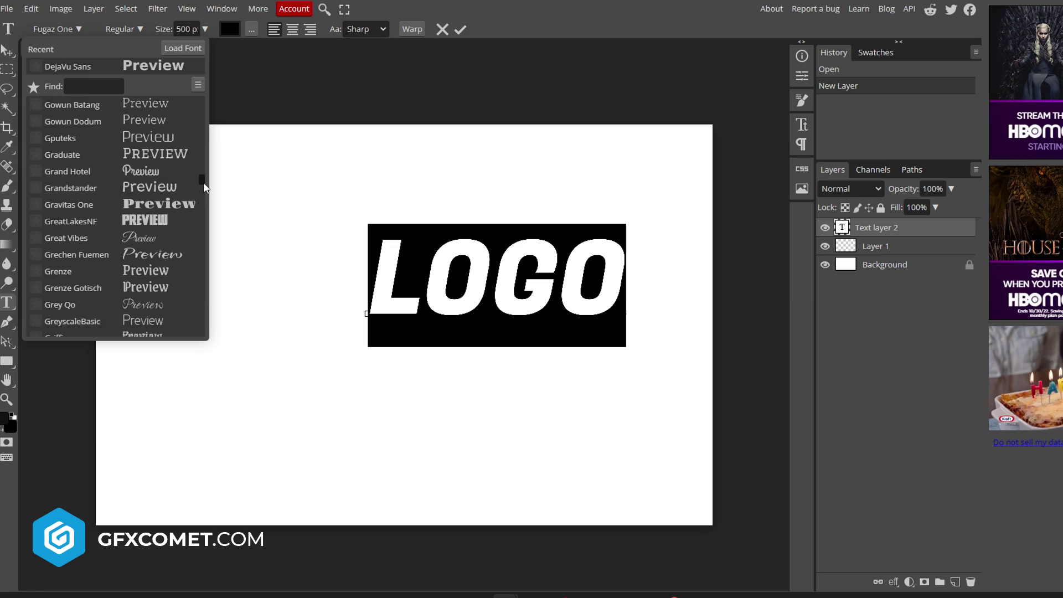
{"action": "left_click", "coordinate": [168, 221]}
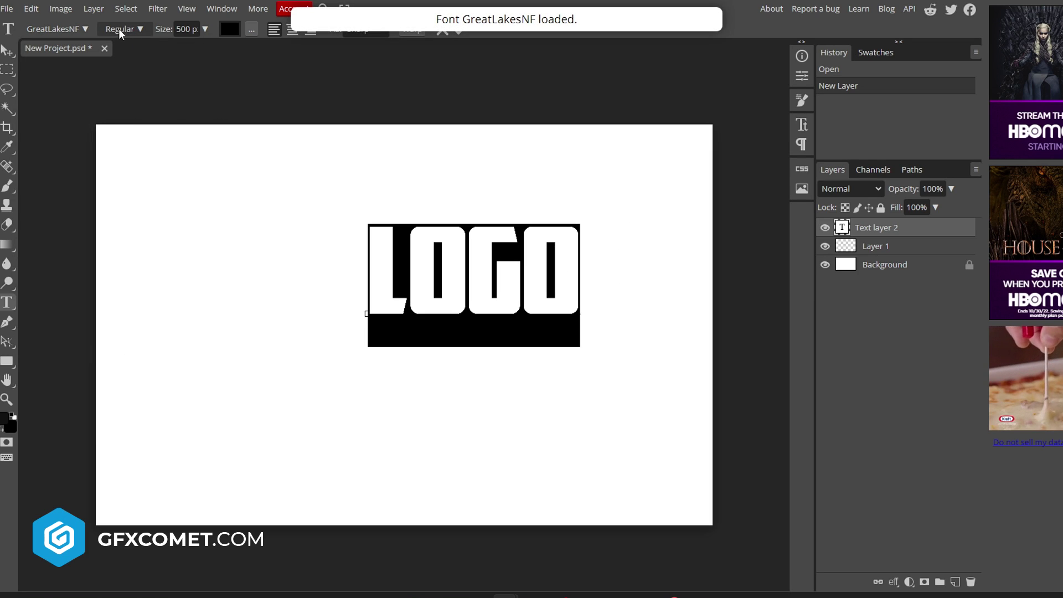
{"action": "left_click", "coordinate": [79, 28]}
{"action": "scroll", "coordinate": [197, 221], "scroll_direction": "down", "scroll_amount": 10}
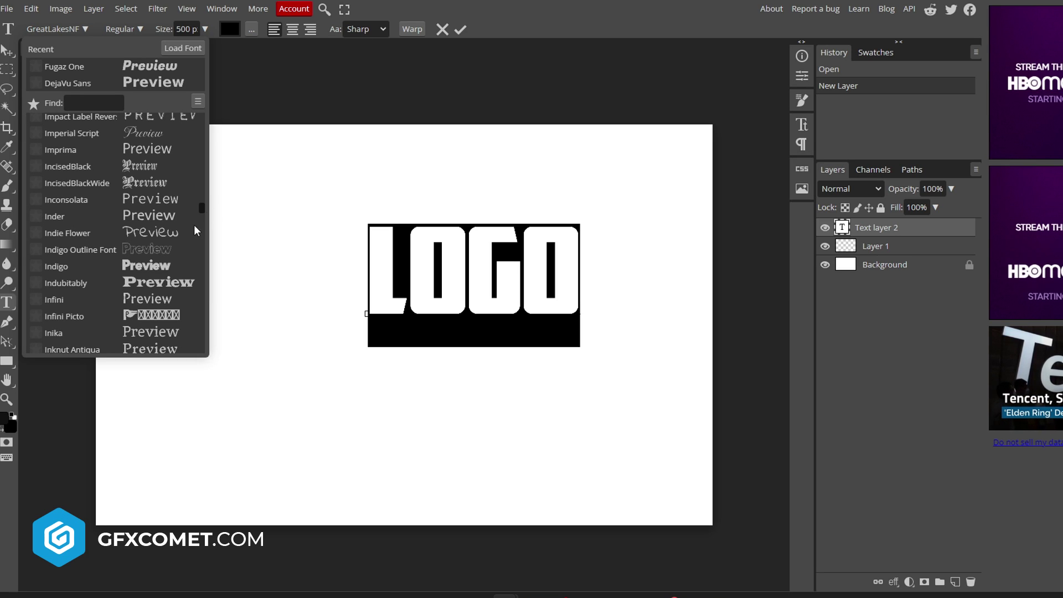
{"action": "left_click", "coordinate": [164, 267]}
Move LOGO left and down toward the centre, then reselect all its text
{"action": "left_click", "coordinate": [6, 53]}
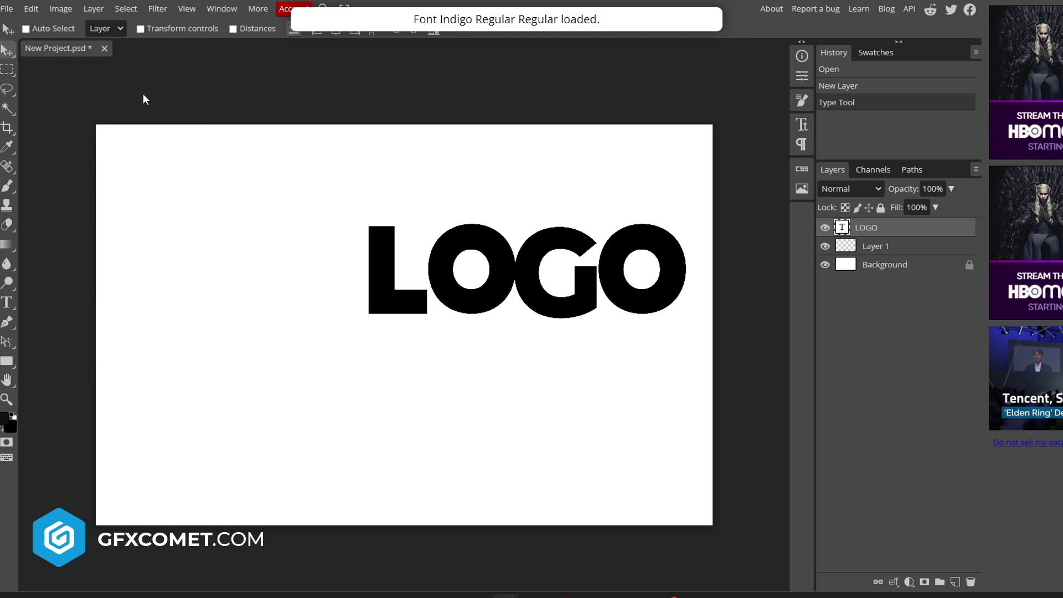
{"action": "left_click_drag", "start_coordinate": [648, 288], "coordinate": [615, 330]}
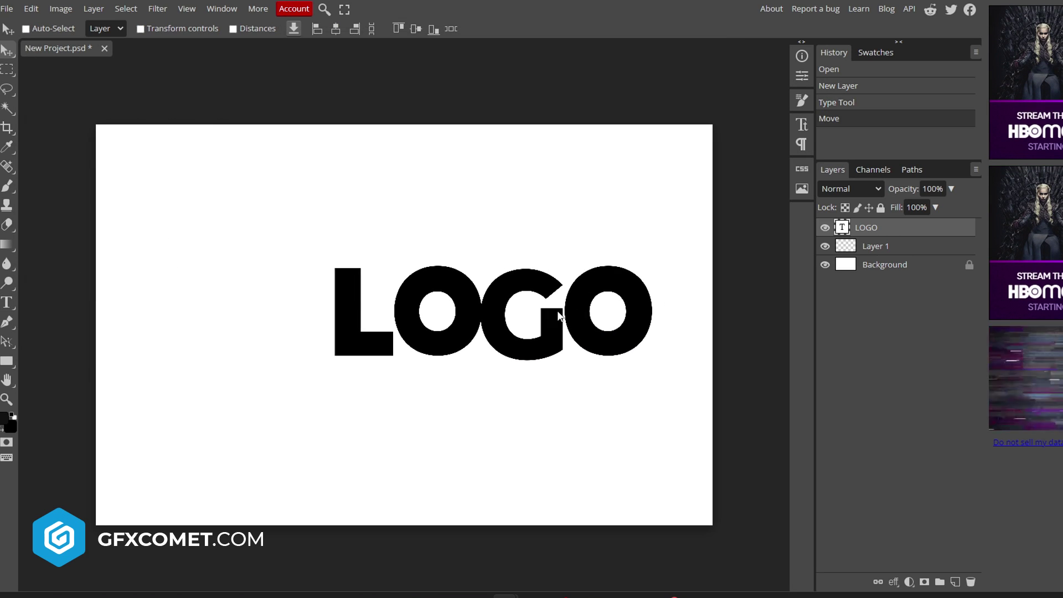
{"action": "key", "text": "t"}
{"action": "left_click", "coordinate": [502, 324]}
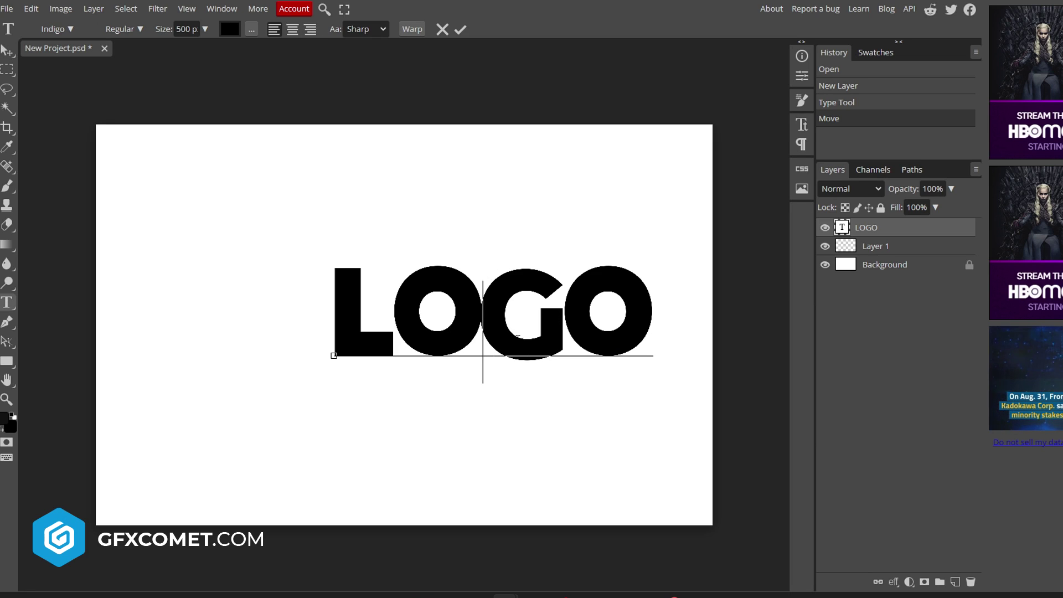
{"action": "key", "text": "ctrl+a"}
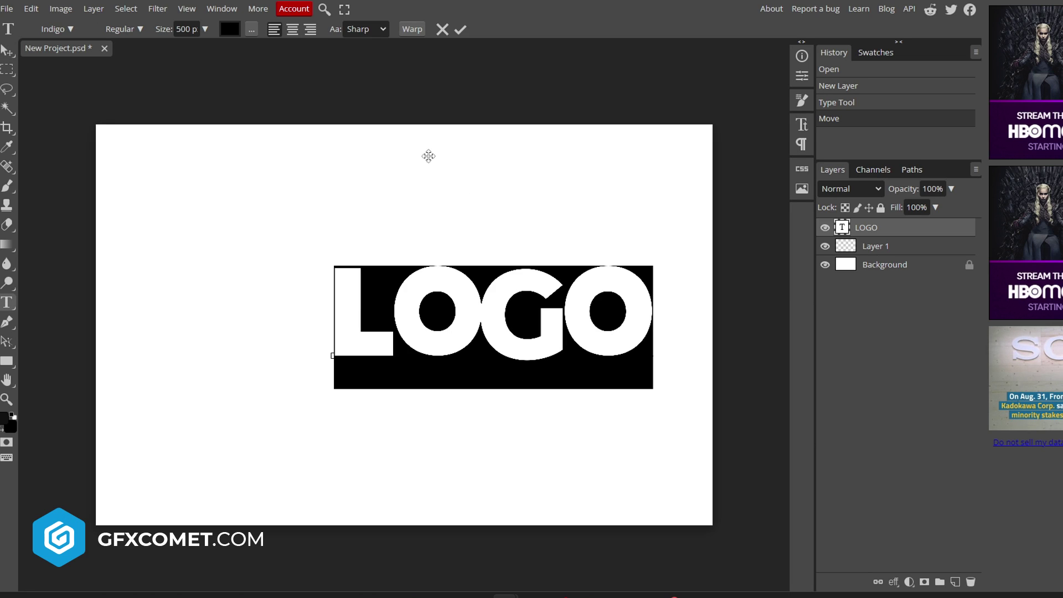
{"action": "right_click", "coordinate": [858, 227]}
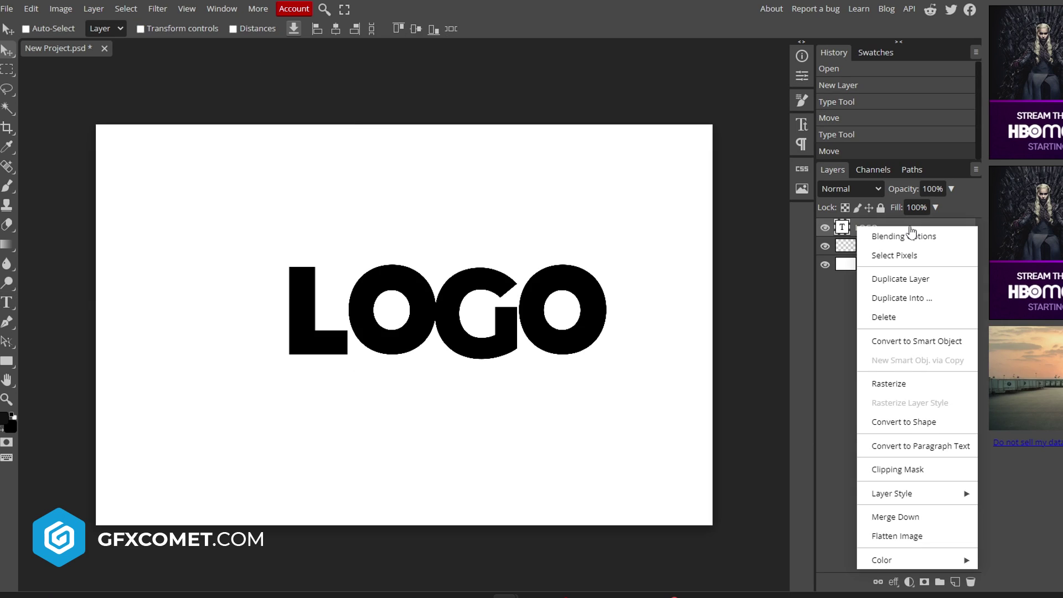
Apply a bright blue #0d9bff Color Overlay style to the LOGO layer
{"action": "left_click", "coordinate": [909, 237]}
{"action": "left_click_drag", "start_coordinate": [281, 108], "coordinate": [788, 103]}
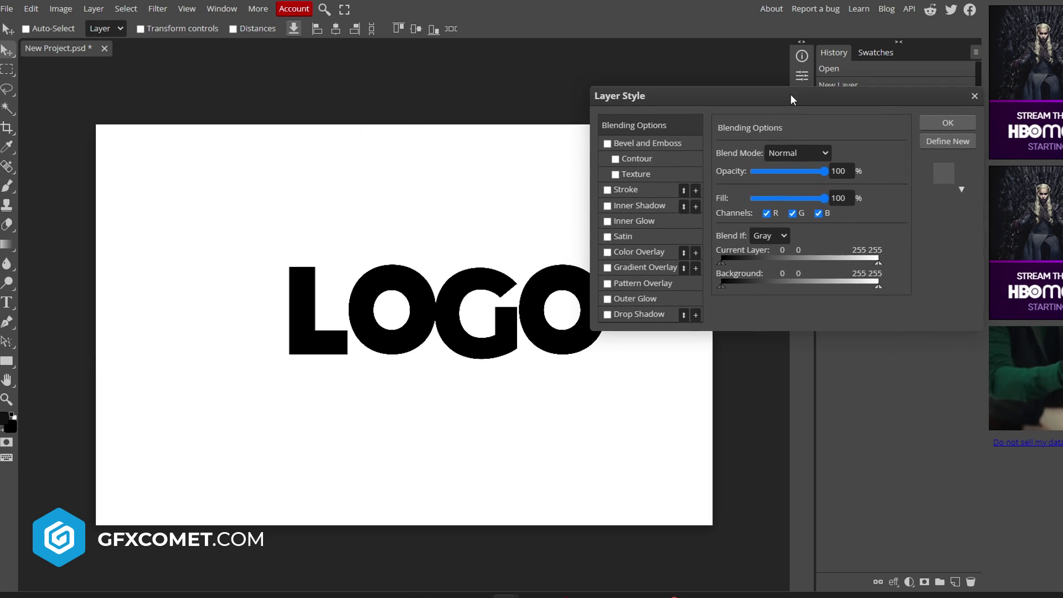
{"action": "left_click", "coordinate": [660, 254]}
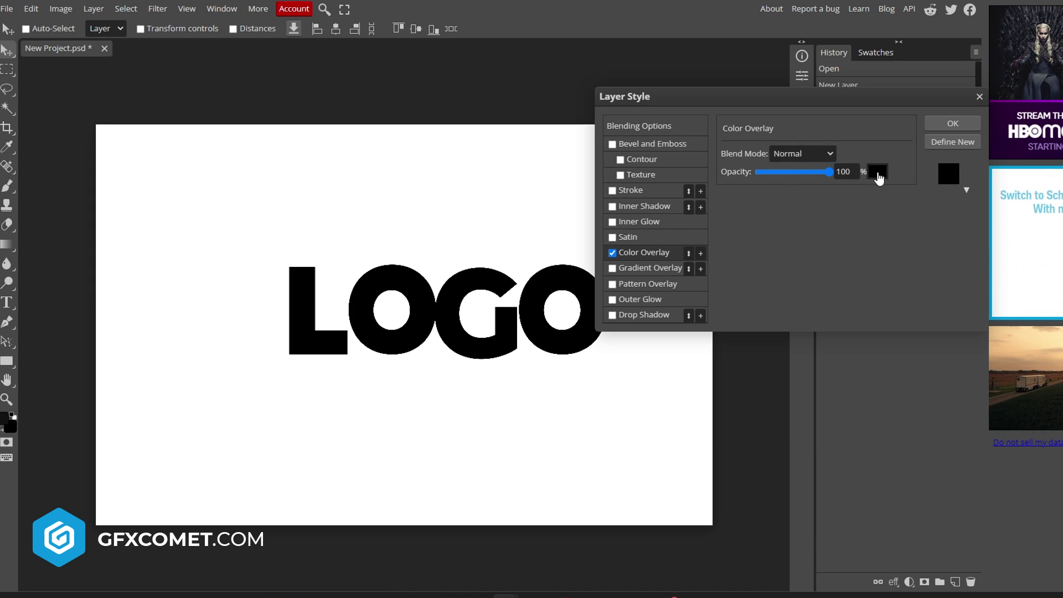
{"action": "left_click", "coordinate": [879, 176]}
{"action": "left_click_drag", "start_coordinate": [326, 102], "coordinate": [802, 197]}
{"action": "left_click_drag", "start_coordinate": [735, 295], "coordinate": [715, 213]}
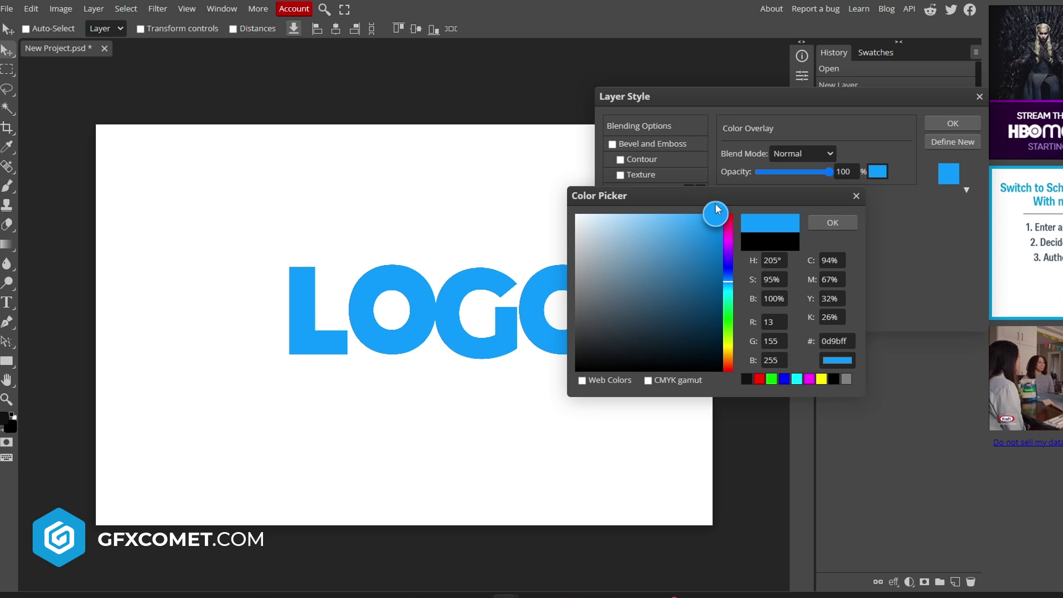
{"action": "left_click", "coordinate": [833, 222]}
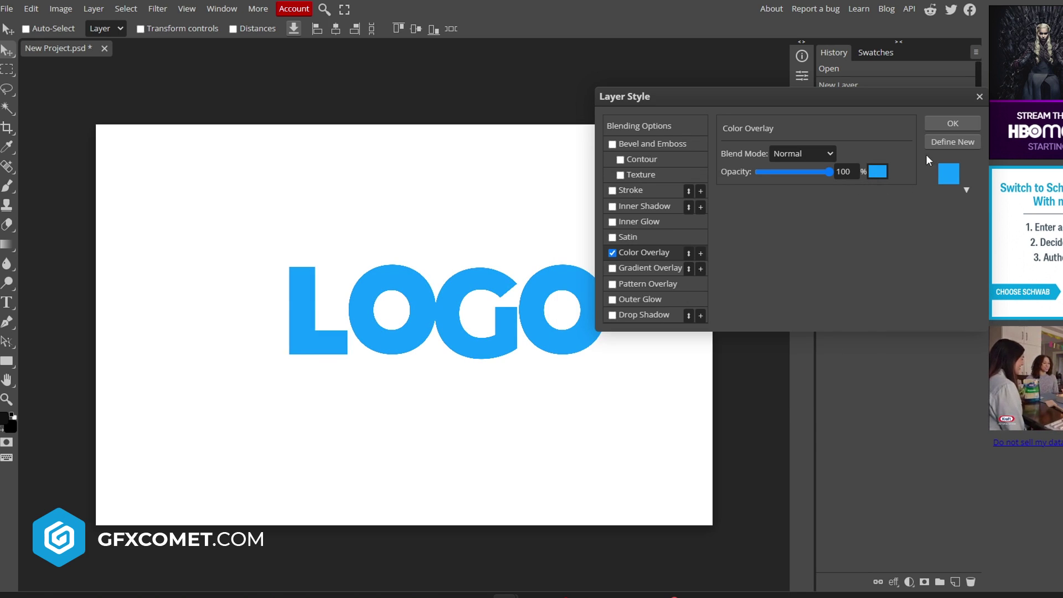
{"action": "left_click", "coordinate": [960, 125]}
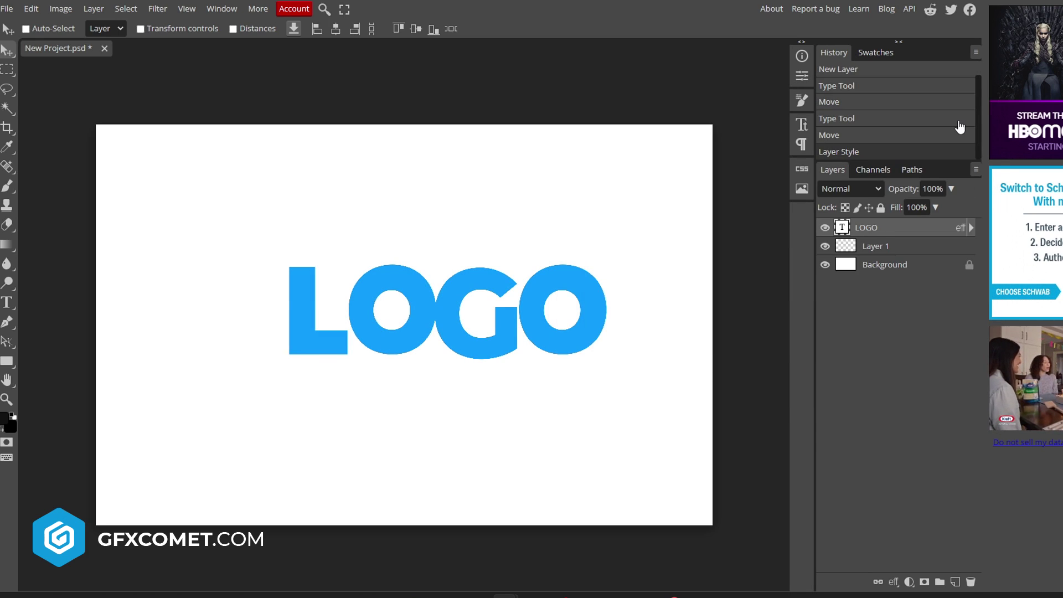
Rasterize LOGO's layer style and add a new Layer 2 as a clipping mask on LOGO
{"action": "right_click", "coordinate": [907, 233]}
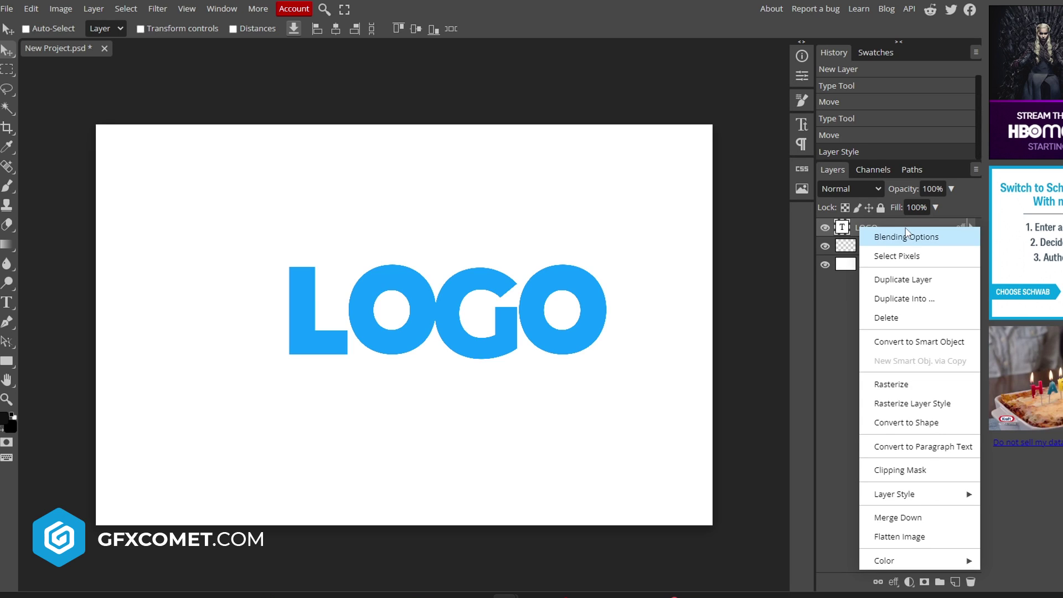
{"action": "left_click", "coordinate": [922, 409]}
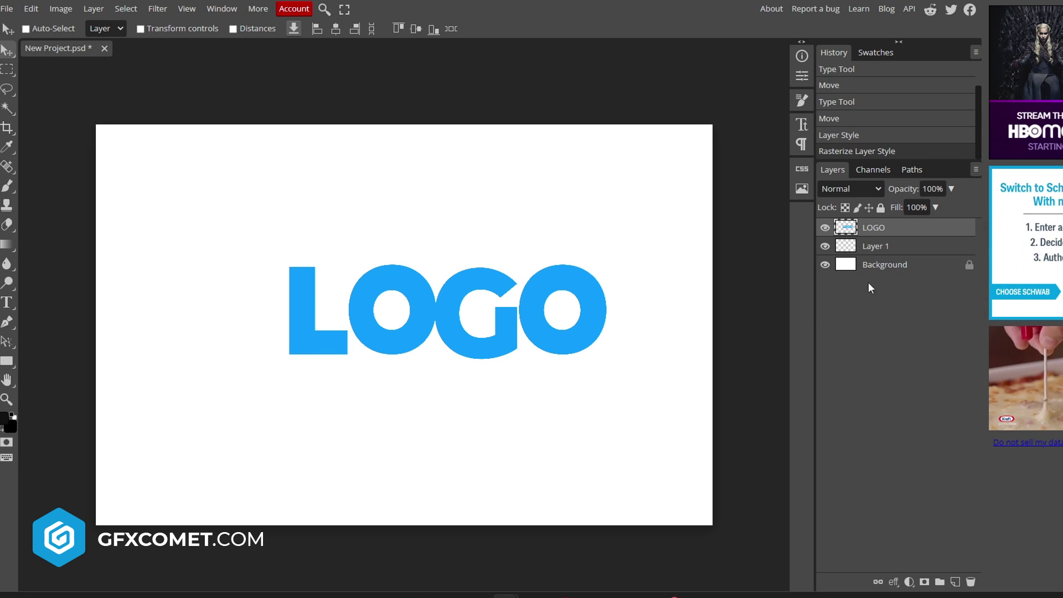
{"action": "left_click", "coordinate": [956, 582]}
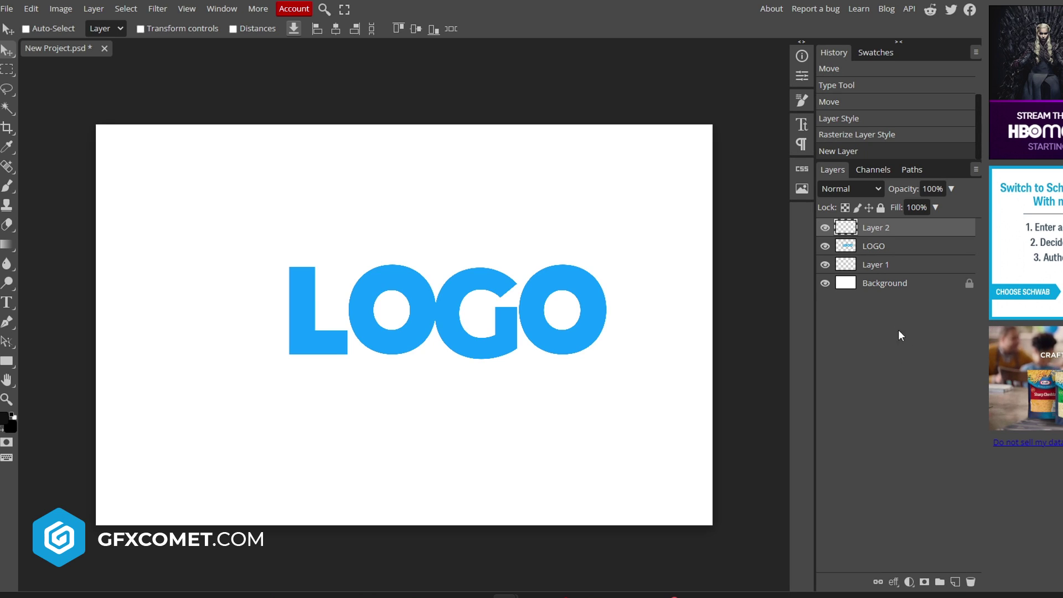
{"action": "right_click", "coordinate": [878, 232]}
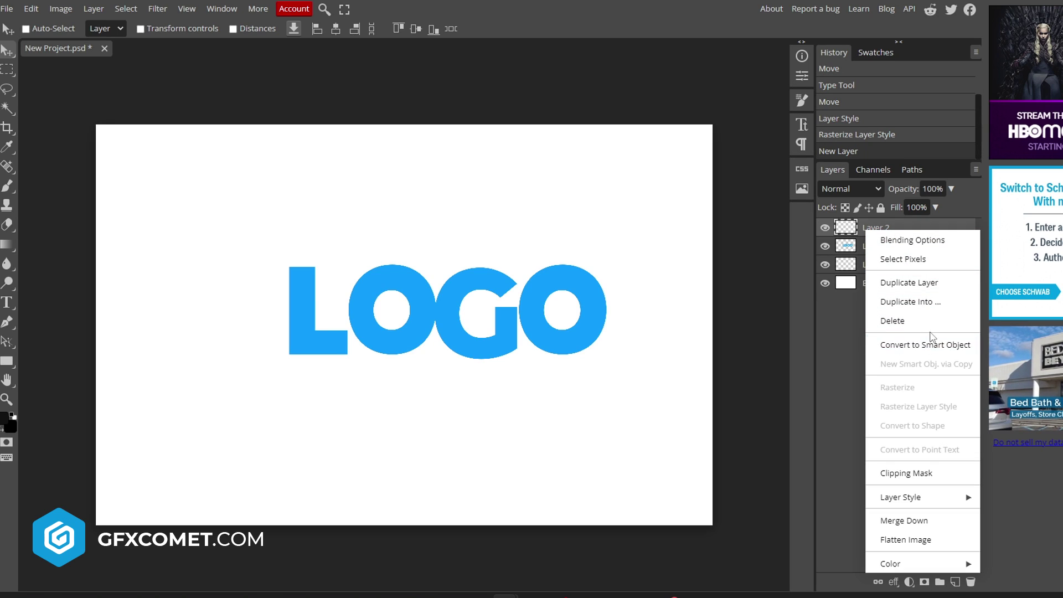
{"action": "left_click", "coordinate": [917, 477]}
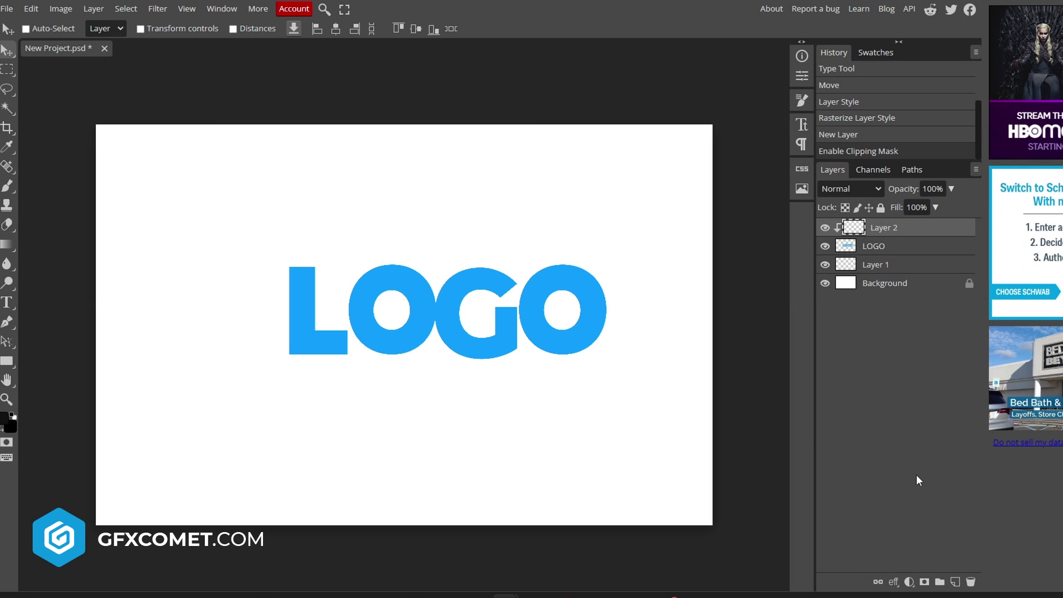
{"action": "left_click", "coordinate": [13, 188]}
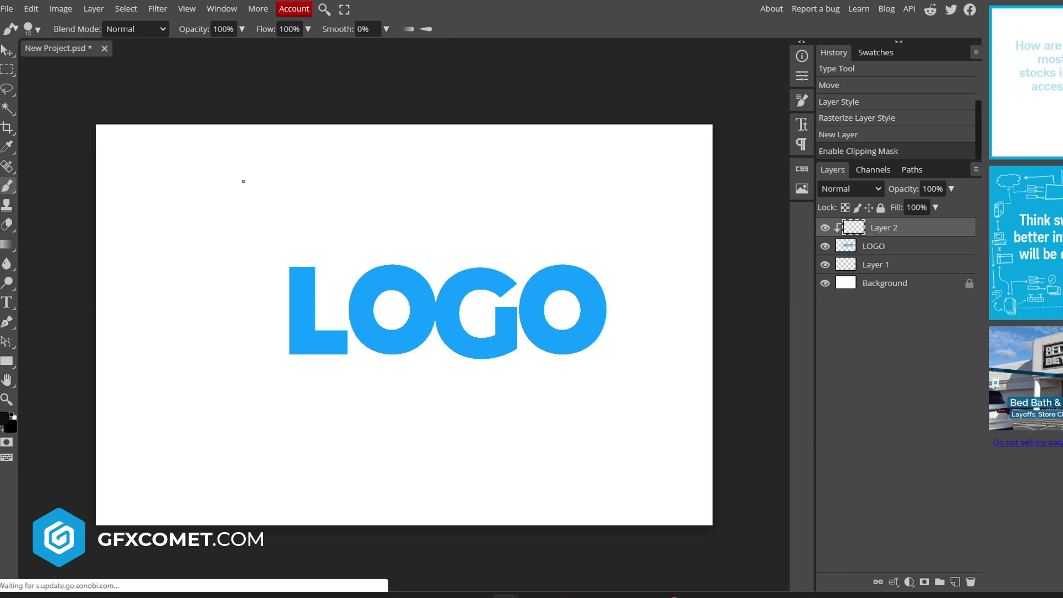
Set up a large soft black brush with opacity and flow below 50%
{"action": "key", "text": "bracketright"}
{"action": "key", "text": "bracketright"}
{"action": "key", "text": "bracketright"}
{"action": "key", "text": "bracketright"}
{"action": "key", "text": "bracketright"}
{"action": "key", "text": "bracketright"}
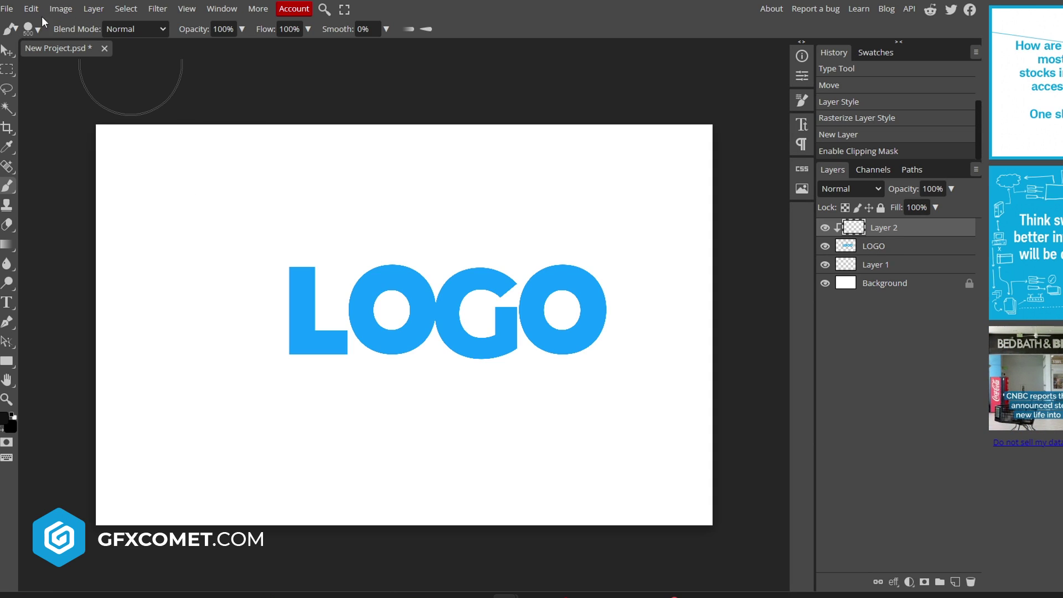
{"action": "left_click", "coordinate": [38, 29]}
{"action": "left_click_drag", "start_coordinate": [148, 60], "coordinate": [176, 64]}
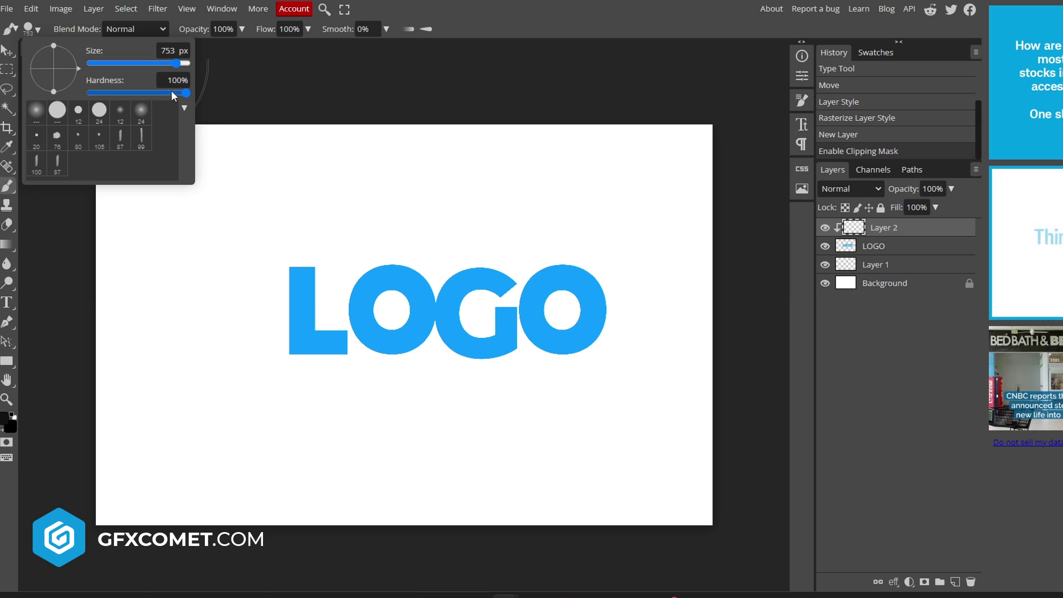
{"action": "left_click_drag", "start_coordinate": [189, 35], "coordinate": [155, 29]}
{"action": "left_click_drag", "start_coordinate": [266, 29], "coordinate": [251, 28]}
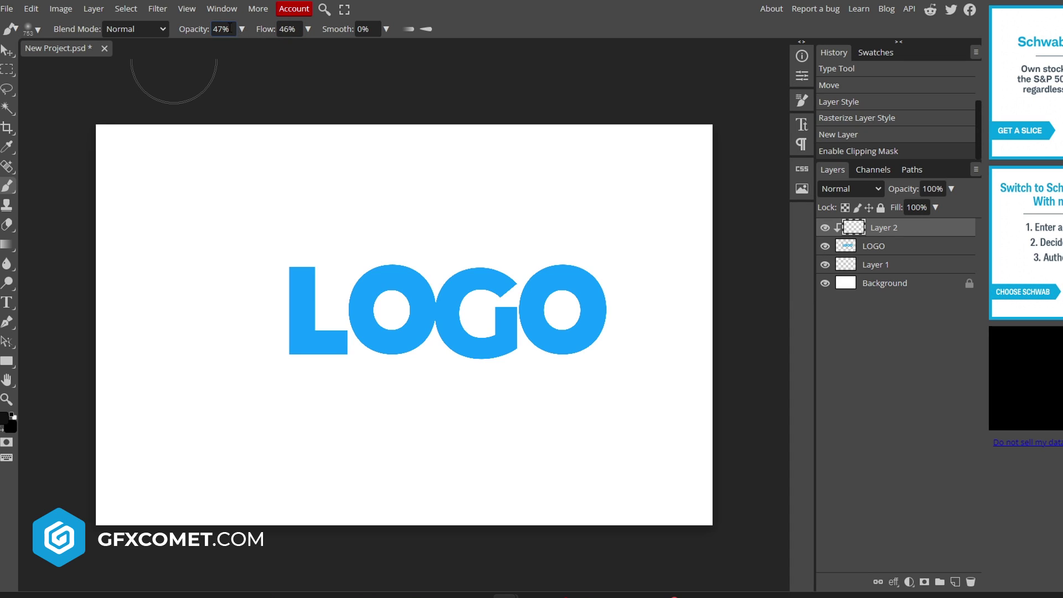
{"action": "left_click", "coordinate": [6, 419]}
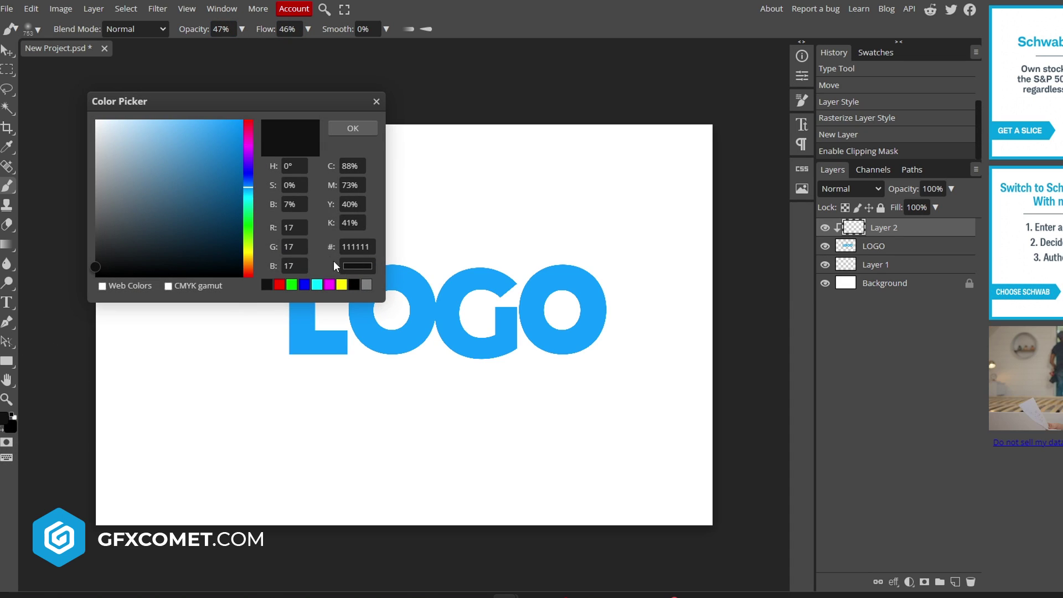
{"action": "left_click", "coordinate": [353, 128]}
Paint black shading across the bottom of LOGO and lower Layer 2 to 72% opacity
{"action": "key", "text": "bracketright"}
{"action": "key", "text": "bracketright"}
{"action": "key", "text": "bracketright"}
{"action": "key", "text": "bracketright"}
{"action": "mouse_move", "coordinate": [423, 390]}
{"action": "left_mouse_down"}
{"action": "mouse_move", "coordinate": [519, 397]}
{"action": "mouse_move", "coordinate": [416, 379]}
{"action": "mouse_move", "coordinate": [302, 389]}
{"action": "mouse_move", "coordinate": [633, 379]}
{"action": "mouse_move", "coordinate": [563, 375]}
{"action": "mouse_move", "coordinate": [638, 348]}
{"action": "left_mouse_up"}
{"action": "key", "text": "v"}
{"action": "left_click_drag", "start_coordinate": [914, 188], "coordinate": [894, 189]}
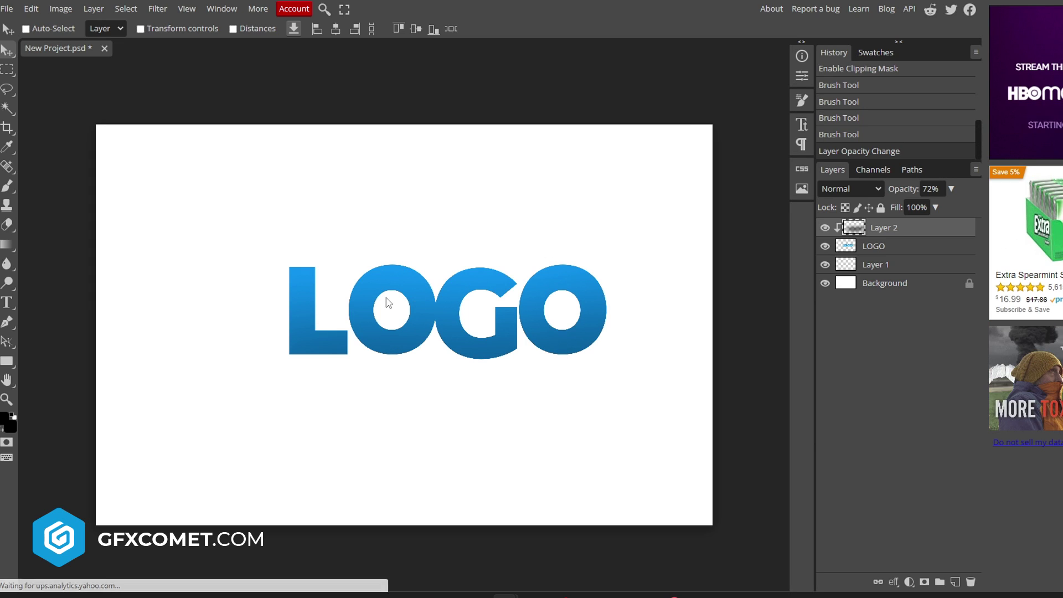
{"action": "left_click", "coordinate": [841, 248]}
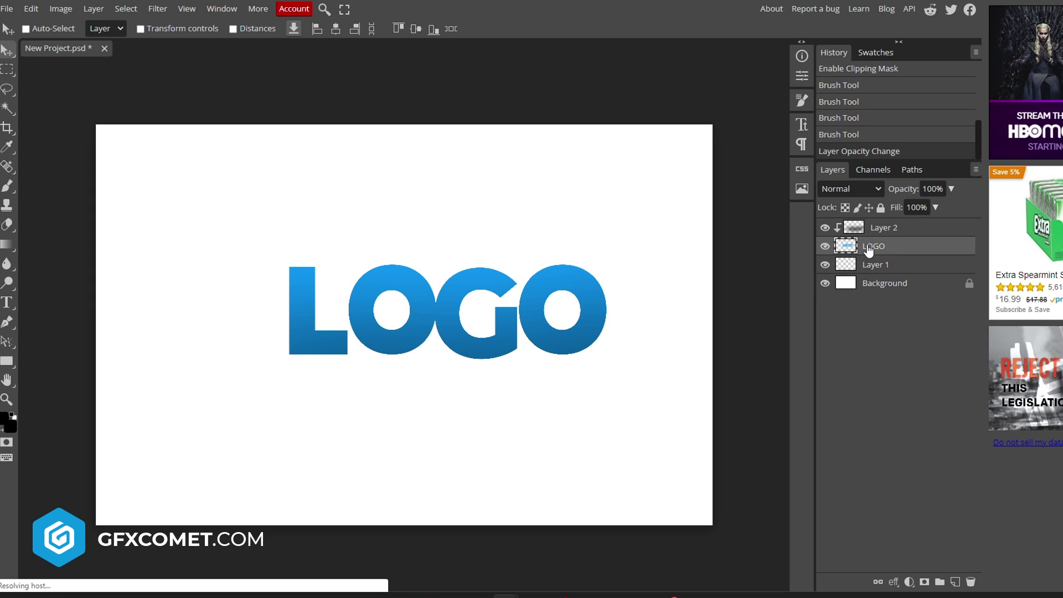
Duplicate the LOGO layer and nudge the original two steps down beneath the copy
{"action": "right_click", "coordinate": [906, 251]}
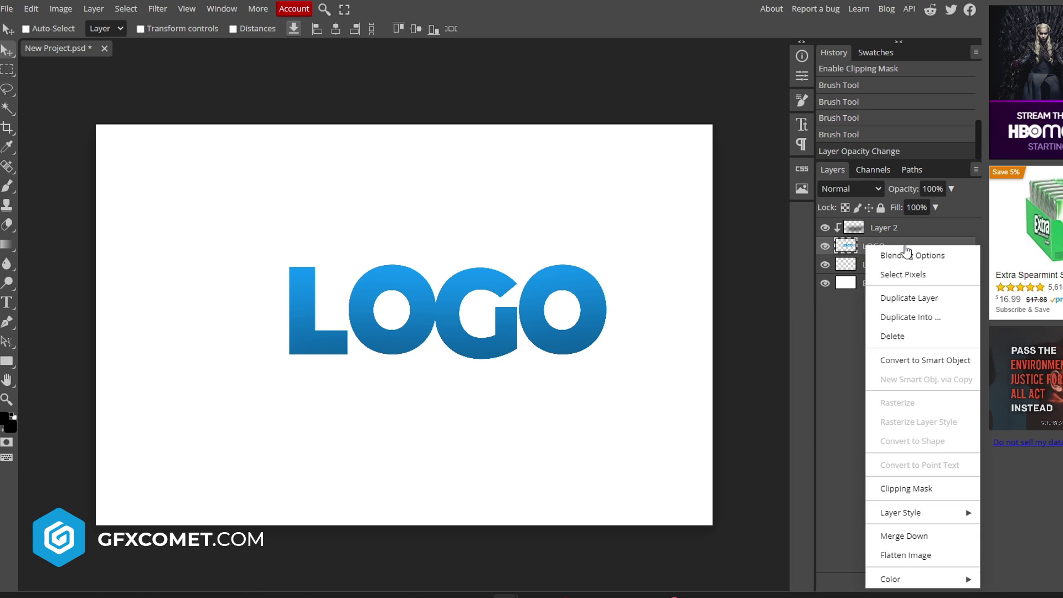
{"action": "left_click", "coordinate": [915, 298]}
{"action": "left_click", "coordinate": [826, 266]}
{"action": "left_click", "coordinate": [826, 265]}
{"action": "left_click", "coordinate": [872, 265]}
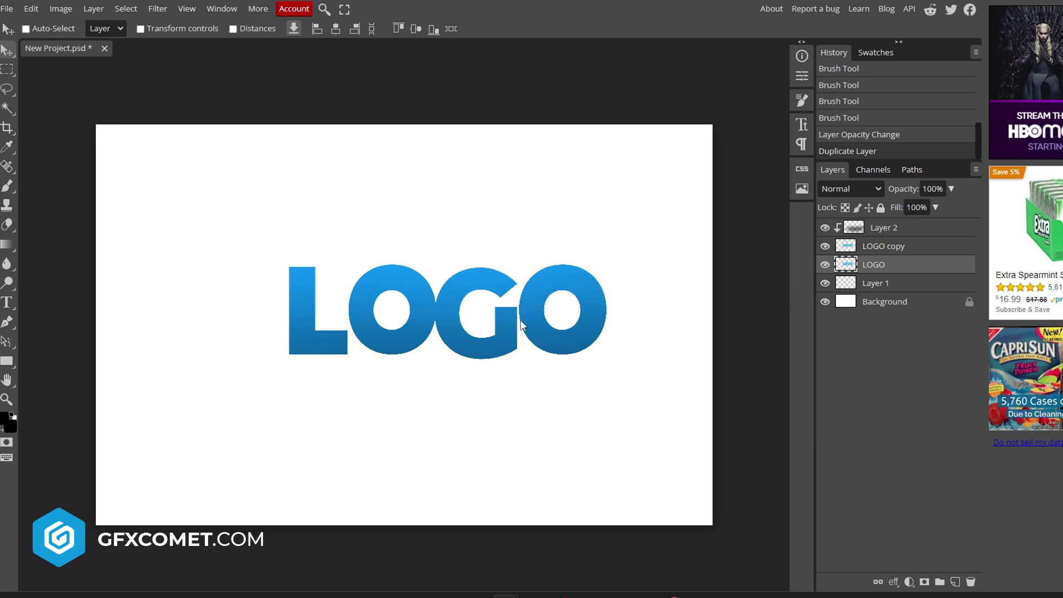
{"action": "key", "text": "Down"}
{"action": "key", "text": "Down"}
{"action": "key", "text": "Down"}
{"action": "key", "text": "Down"}
{"action": "key", "text": "Down"}
{"action": "key", "text": "Down"}
{"action": "key", "text": "Down"}
{"action": "key", "text": "Down"}
{"action": "key", "text": "Down"}
{"action": "key", "text": "Down"}
{"action": "key", "text": "Down"}
{"action": "key", "text": "Down"}
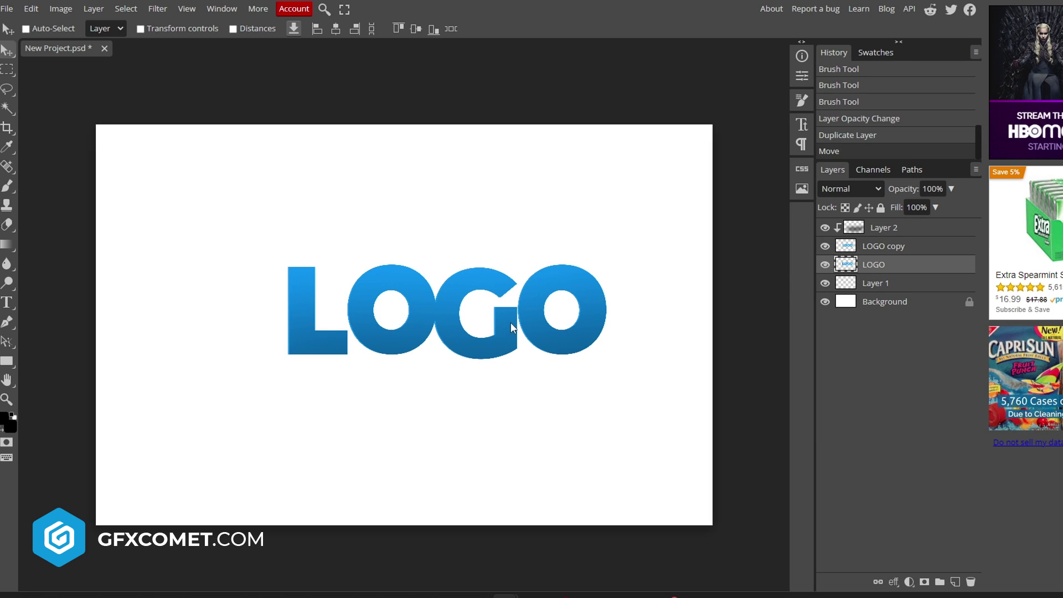
{"action": "key", "text": "Down"}
{"action": "key", "text": "Down"}
{"action": "key", "text": "Down"}
{"action": "key", "text": "Down"}
{"action": "key", "text": "Down"}
{"action": "key", "text": "Down"}
{"action": "key", "text": "Down"}
{"action": "key", "text": "Down"}
{"action": "key", "text": "Down"}
{"action": "key", "text": "Down"}
{"action": "key", "text": "Down"}
{"action": "key", "text": "Down"}
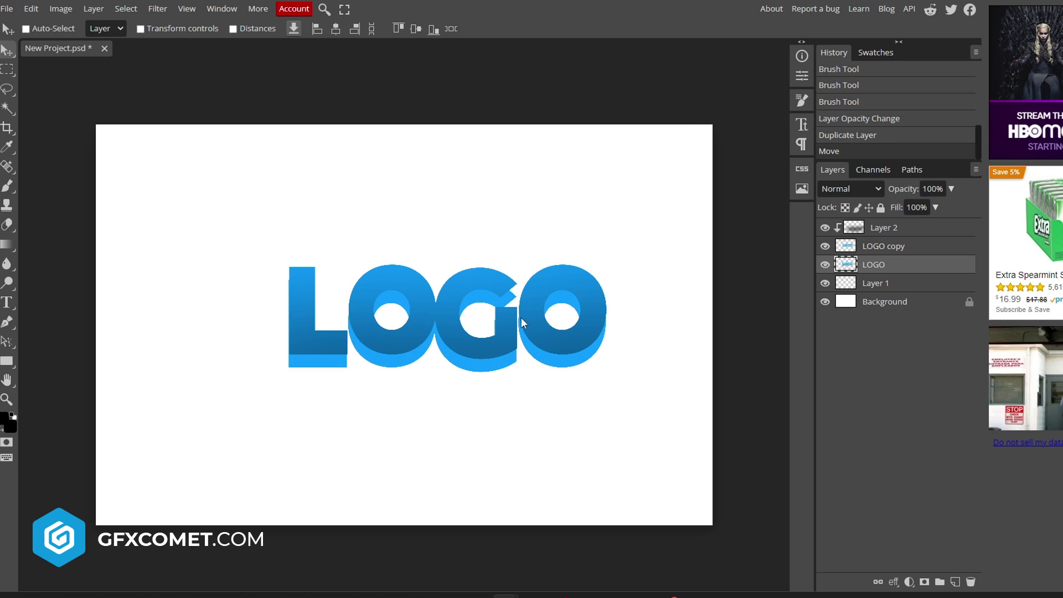
{"action": "key", "text": "ctrl+alt+t"}
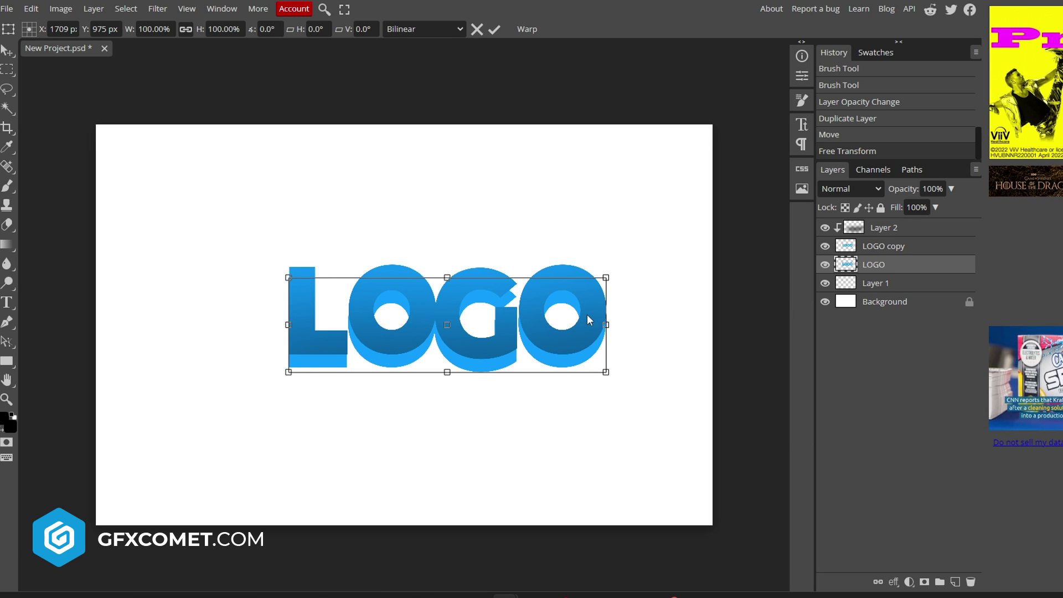
Scale the lower LOGO layer to about 90% and nudge it down one more step
{"action": "left_click_drag", "start_coordinate": [608, 274], "coordinate": [593, 286]}
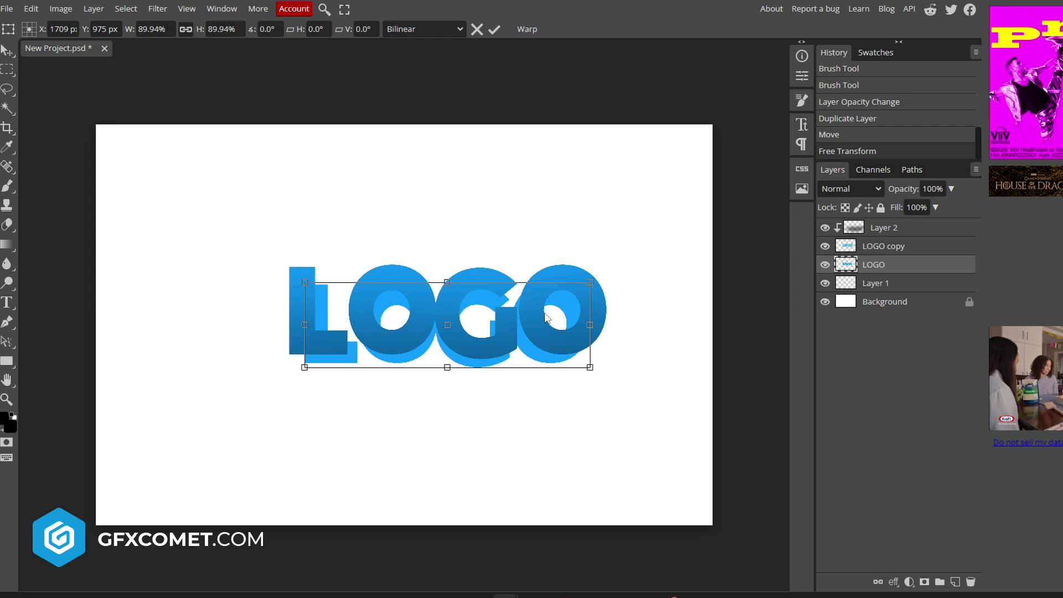
{"action": "key", "text": "Return"}
{"action": "key", "text": "Down"}
{"action": "key", "text": "Down"}
{"action": "key", "text": "Down"}
{"action": "key", "text": "Down"}
{"action": "key", "text": "Down"}
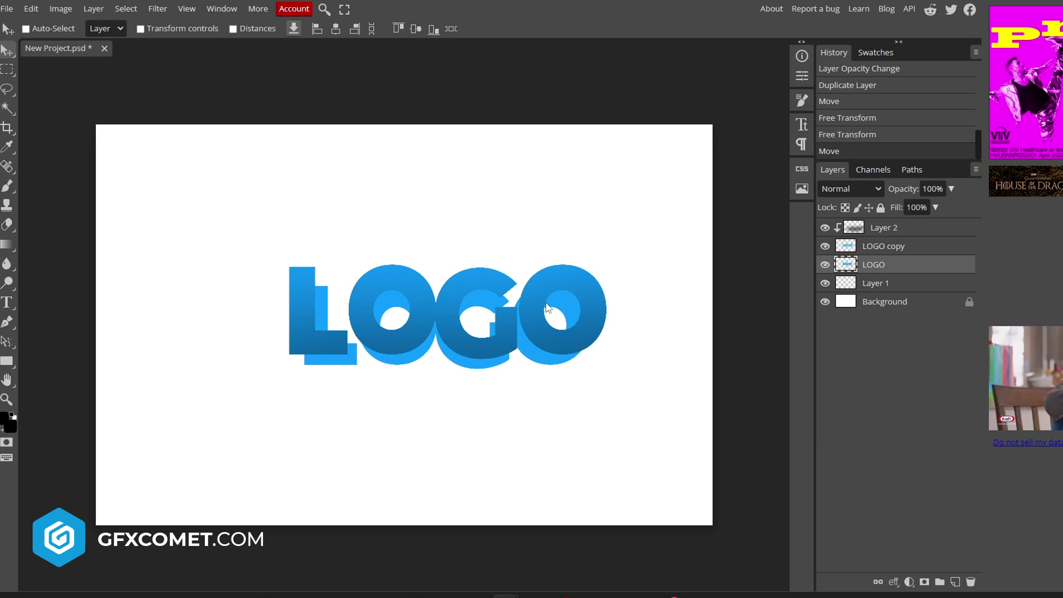
{"action": "left_click", "coordinate": [887, 260]}
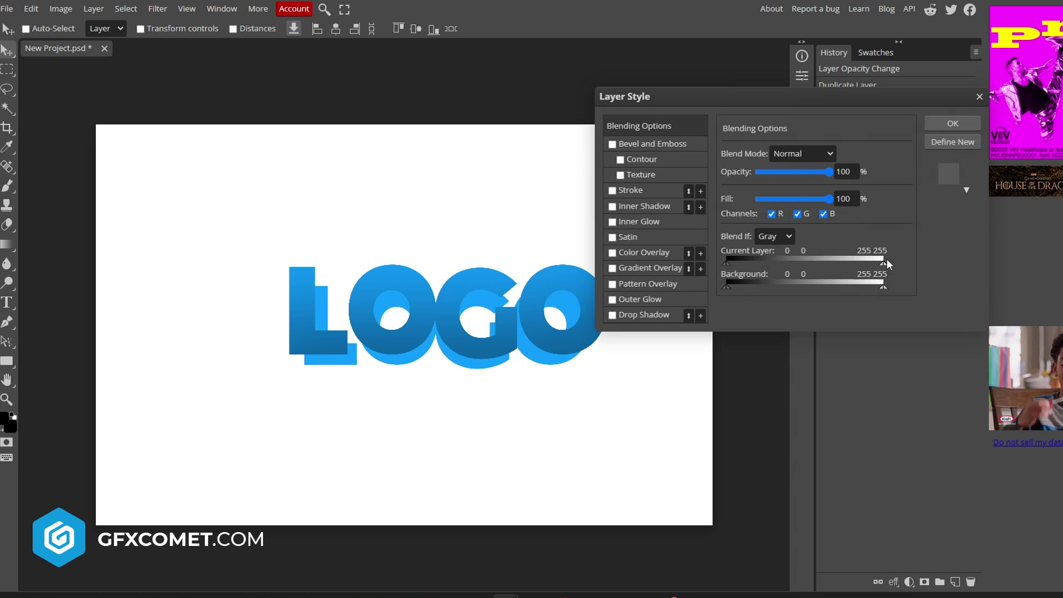
Give the lower LOGO layer a dark navy #074068 Color Overlay and add empty Layer 3
{"action": "left_click", "coordinate": [654, 254]}
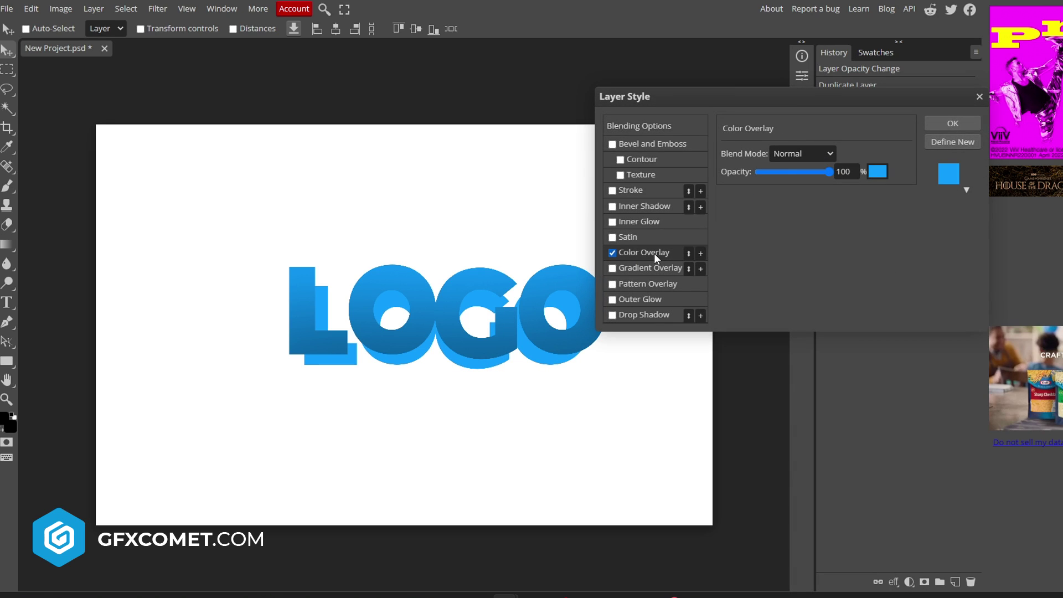
{"action": "left_click", "coordinate": [878, 172]}
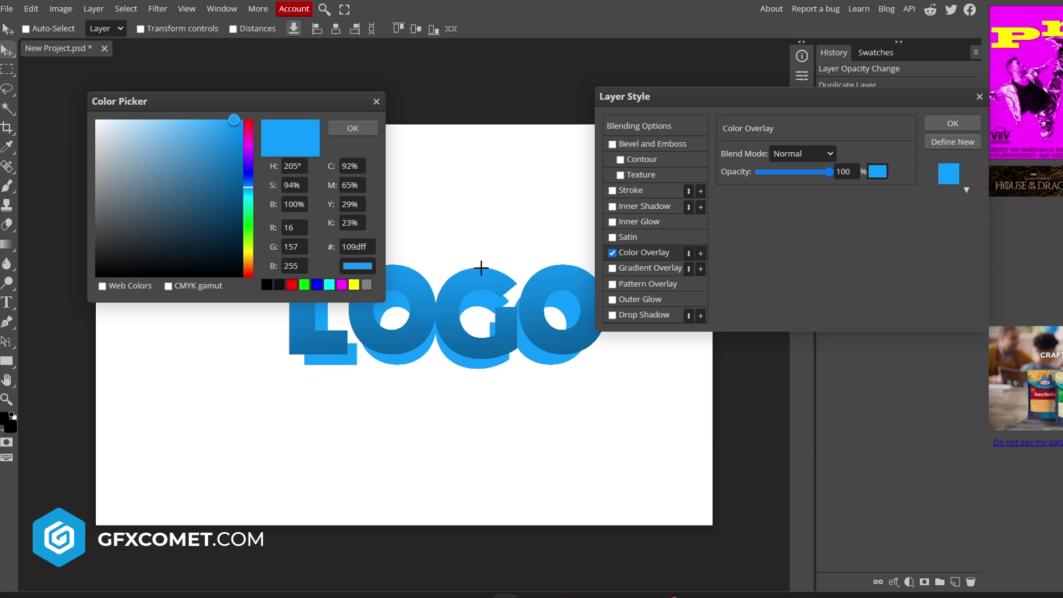
{"action": "left_click", "coordinate": [492, 352]}
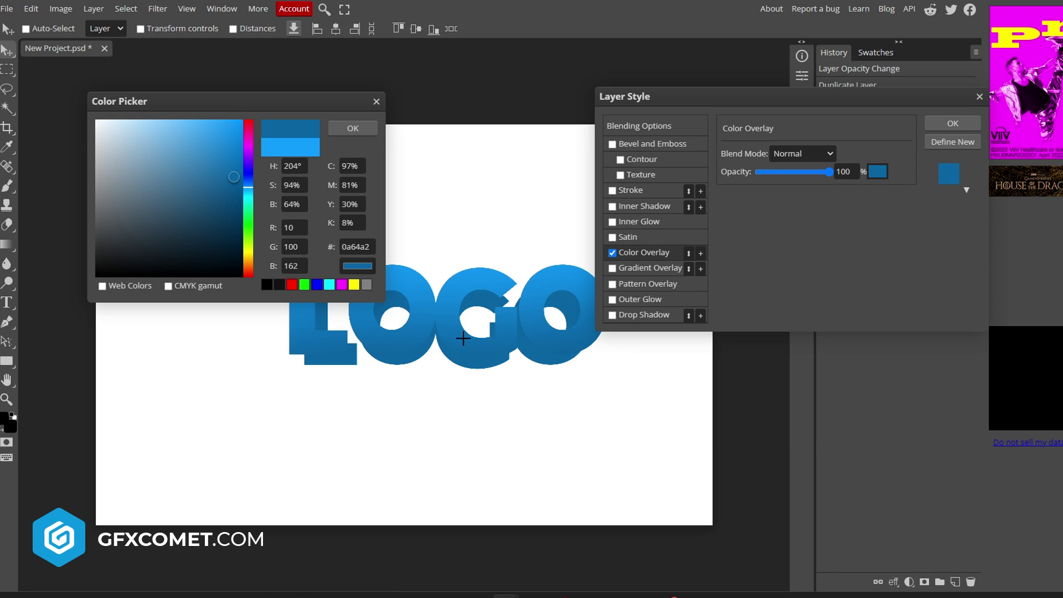
{"action": "left_click", "coordinate": [235, 213]}
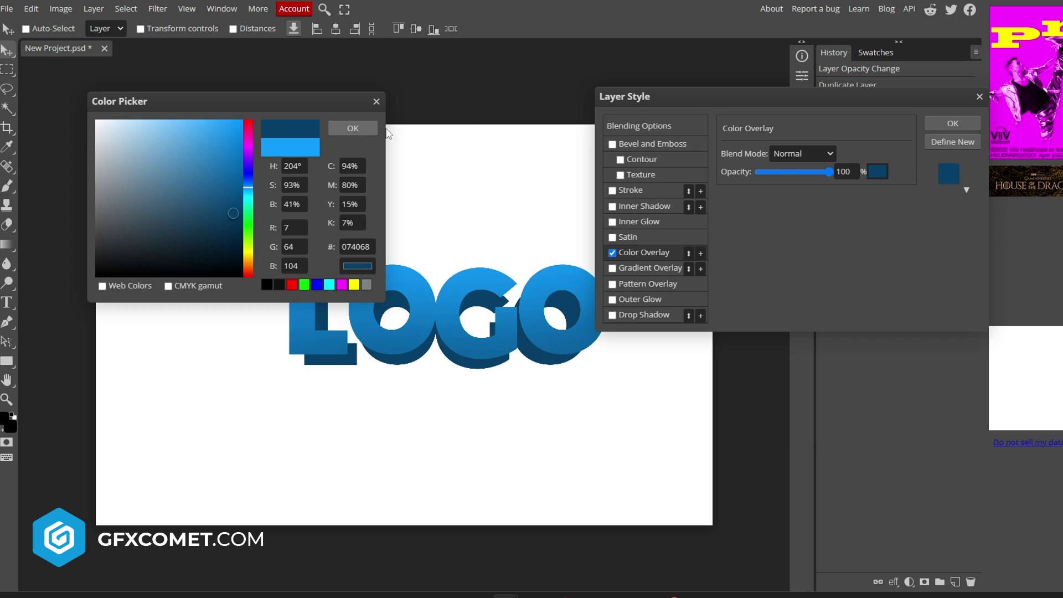
{"action": "left_click", "coordinate": [358, 134]}
{"action": "left_click", "coordinate": [954, 125]}
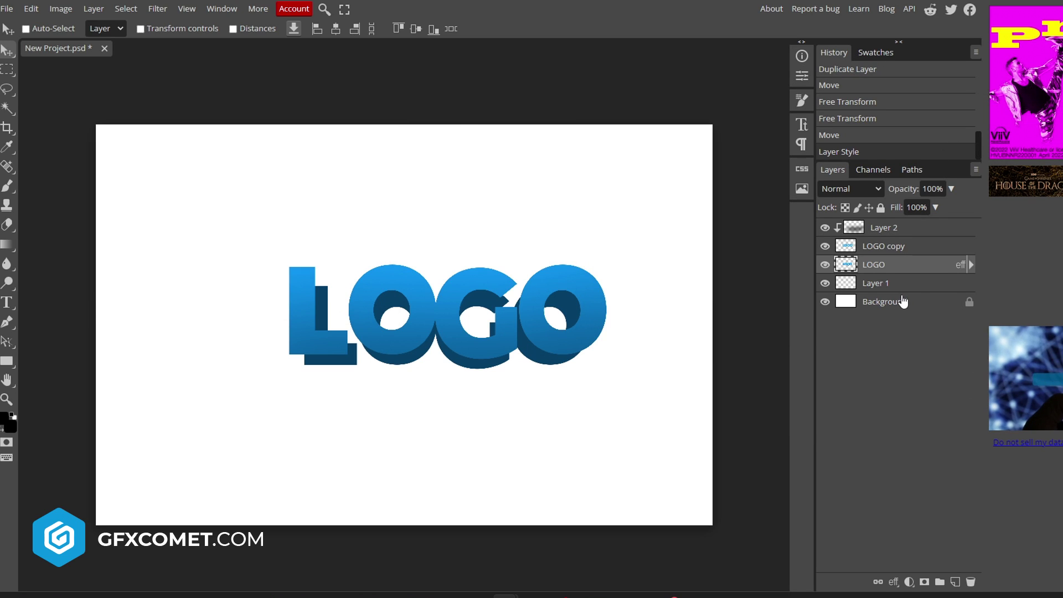
{"action": "left_click", "coordinate": [956, 583]}
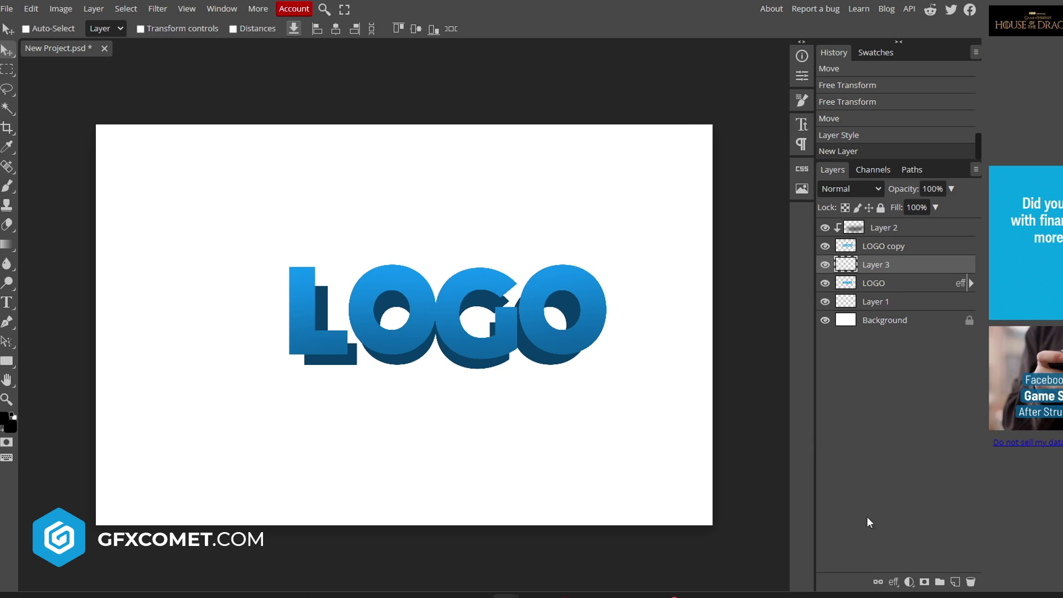
Sample the L's dark-blue extruded side as foreground colour, return to the Pen, and zoom in
{"action": "left_click", "coordinate": [8, 323]}
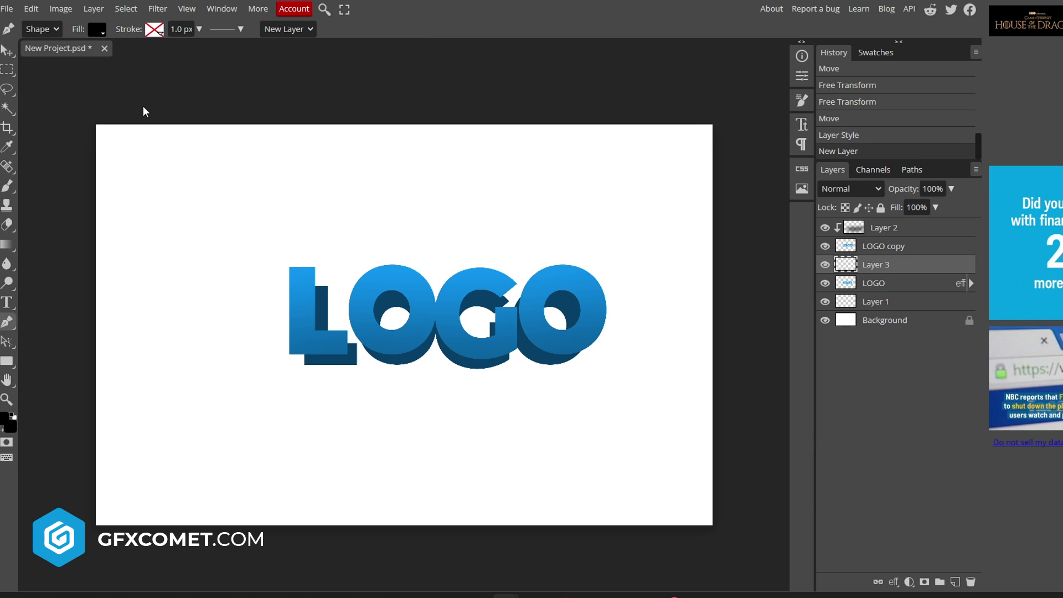
{"action": "left_click", "coordinate": [8, 146]}
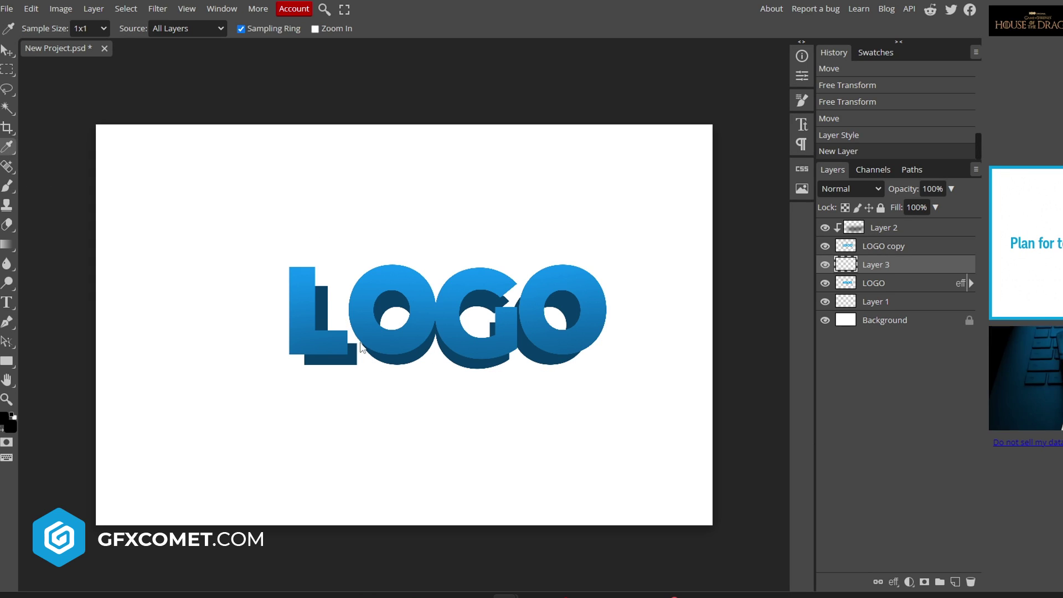
{"action": "left_click", "coordinate": [323, 306]}
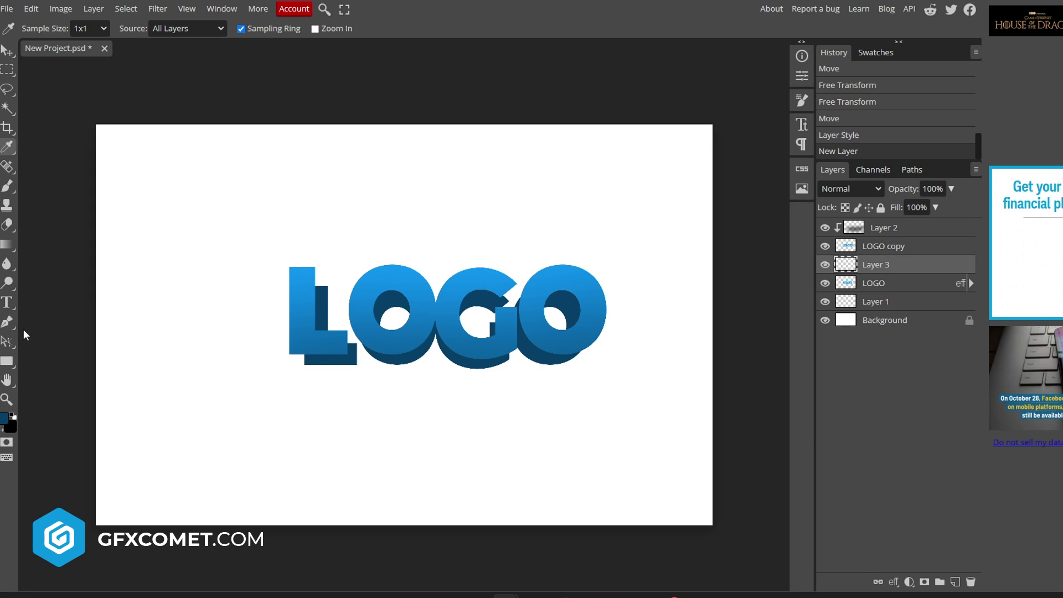
{"action": "left_click", "coordinate": [8, 323]}
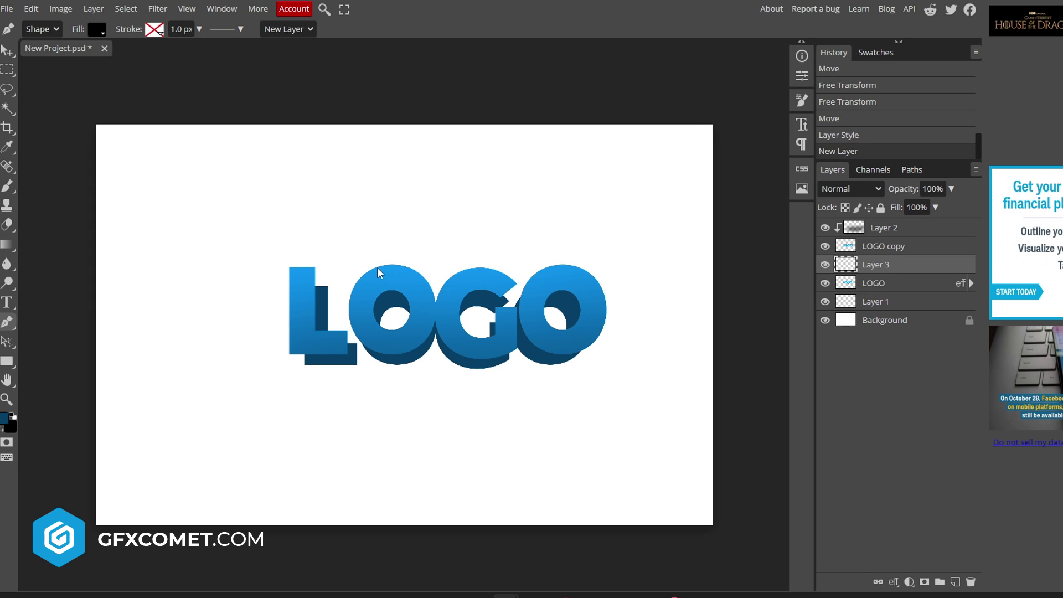
{"action": "key", "text": "ctrl+plus"}
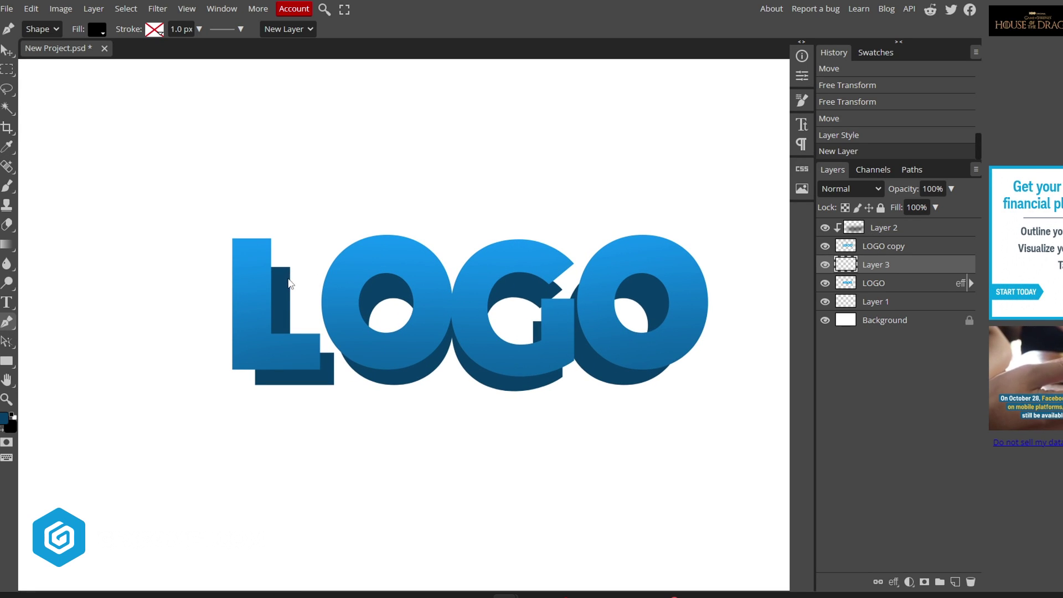
Set the Pen to Shape mode and draw a dark-blue triangle at the L's top inner corner
{"action": "left_click", "coordinate": [35, 25]}
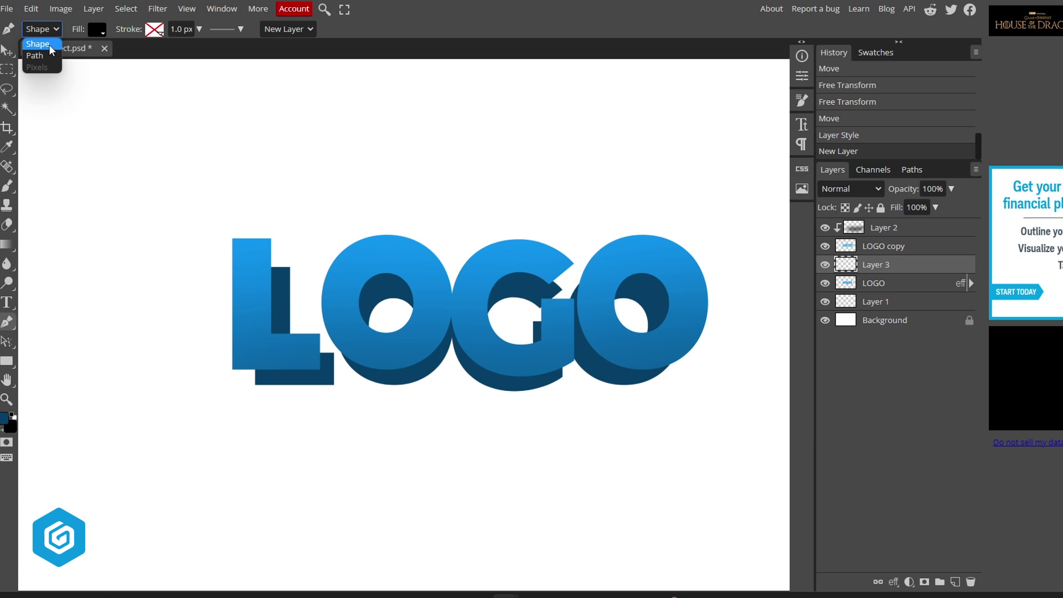
{"action": "left_click", "coordinate": [48, 44]}
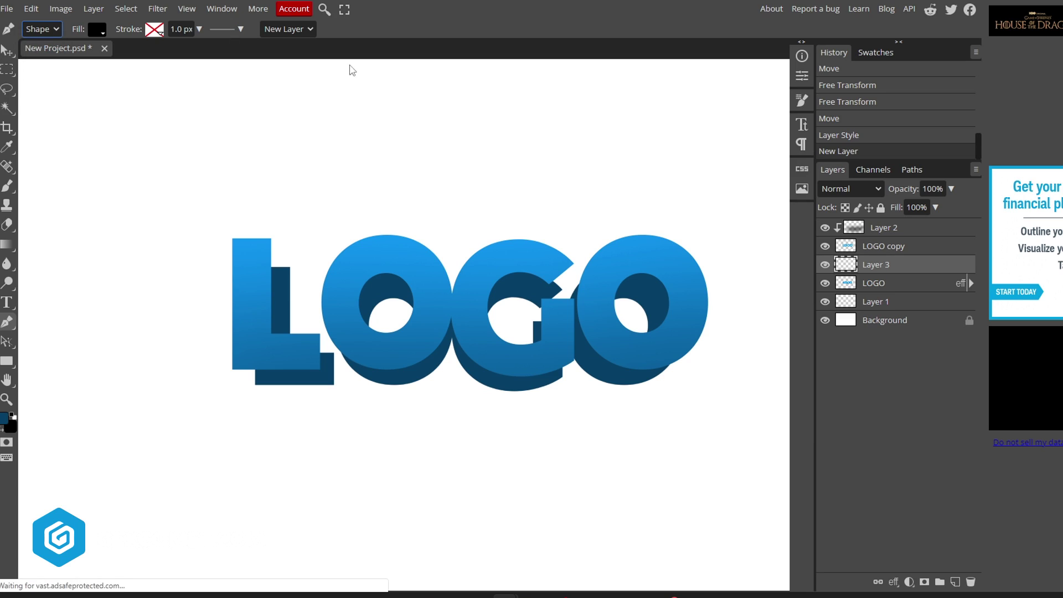
{"action": "left_click", "coordinate": [289, 267]}
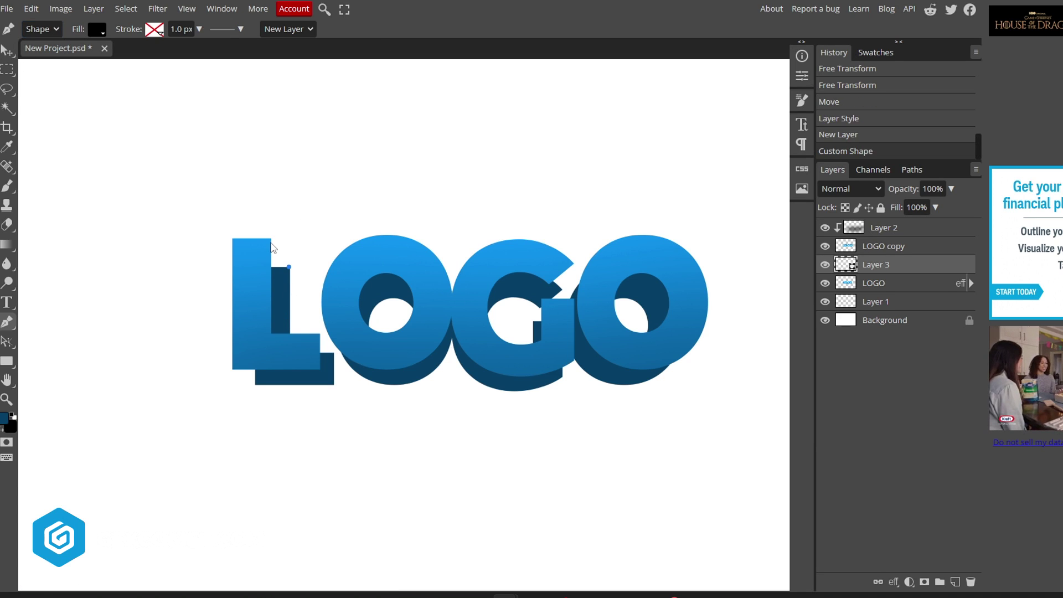
{"action": "left_click", "coordinate": [270, 239]}
{"action": "left_click", "coordinate": [247, 280]}
{"action": "left_click", "coordinate": [288, 268]}
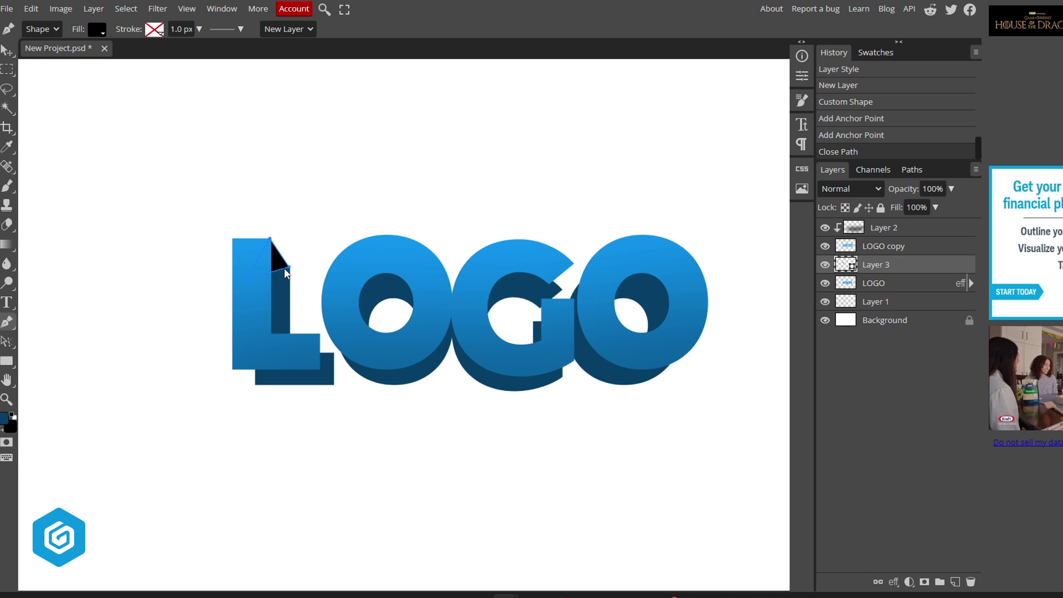
{"action": "left_click", "coordinate": [96, 32]}
{"action": "left_click", "coordinate": [103, 99]}
Draw a triangle at the L's bottom-left corner and begin a curved shape under the L–O junction
{"action": "left_click", "coordinate": [232, 369]}
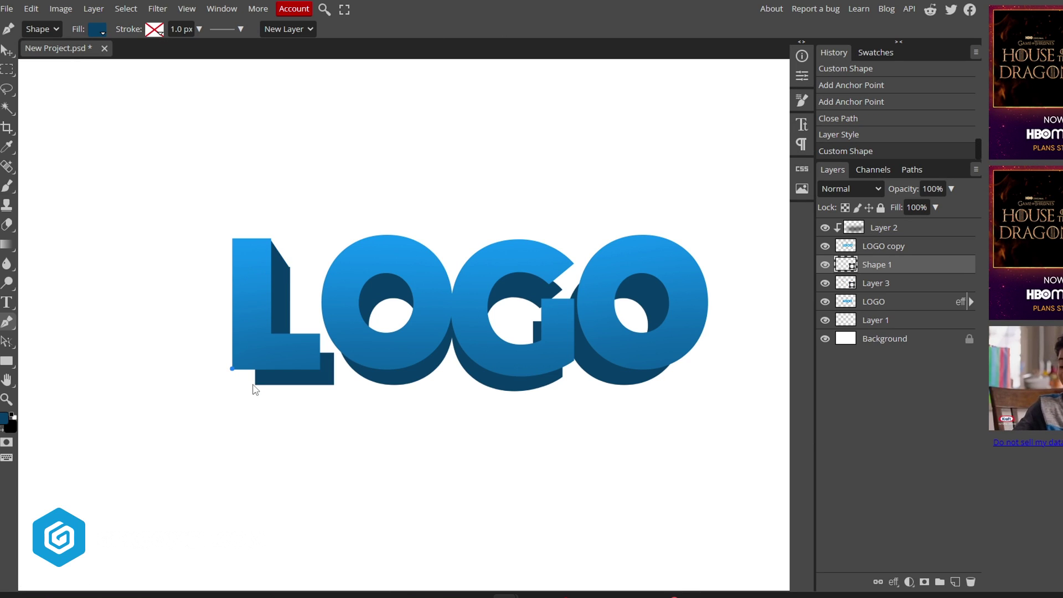
{"action": "left_click", "coordinate": [255, 384]}
{"action": "left_click", "coordinate": [273, 360]}
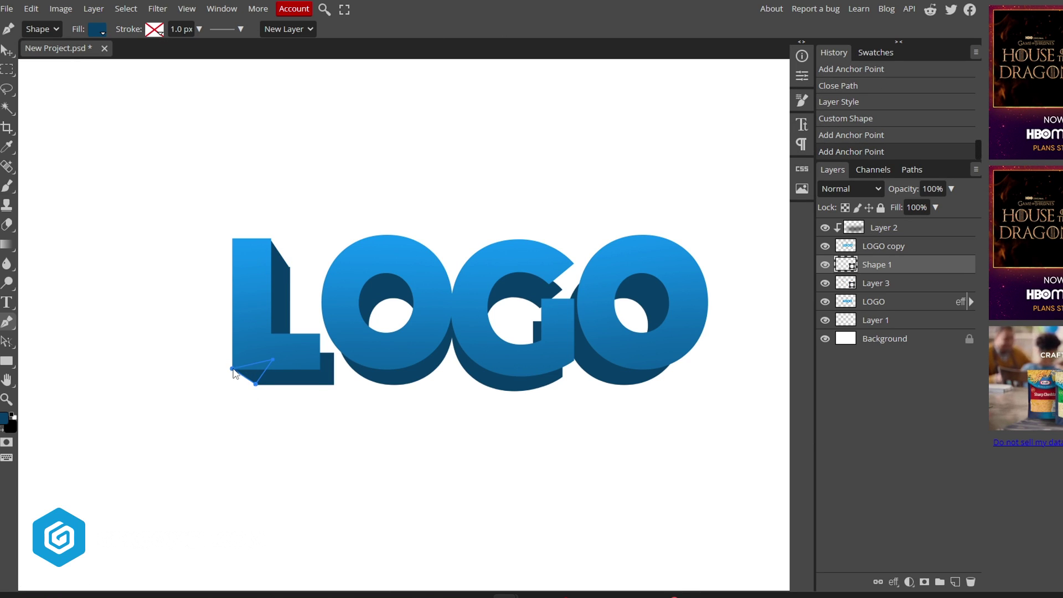
{"action": "left_click", "coordinate": [232, 369]}
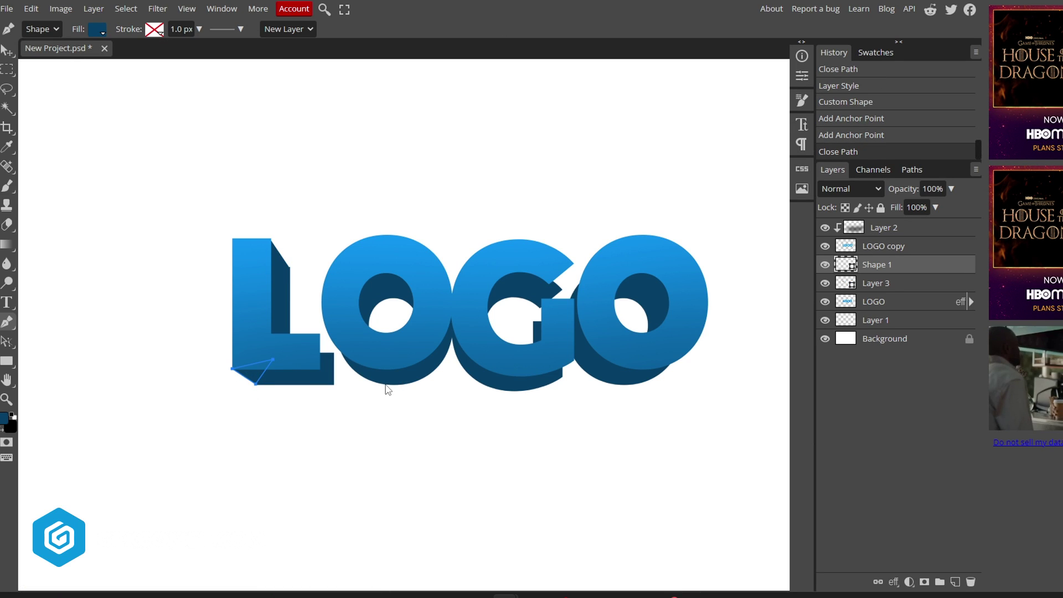
{"action": "left_click", "coordinate": [385, 384]}
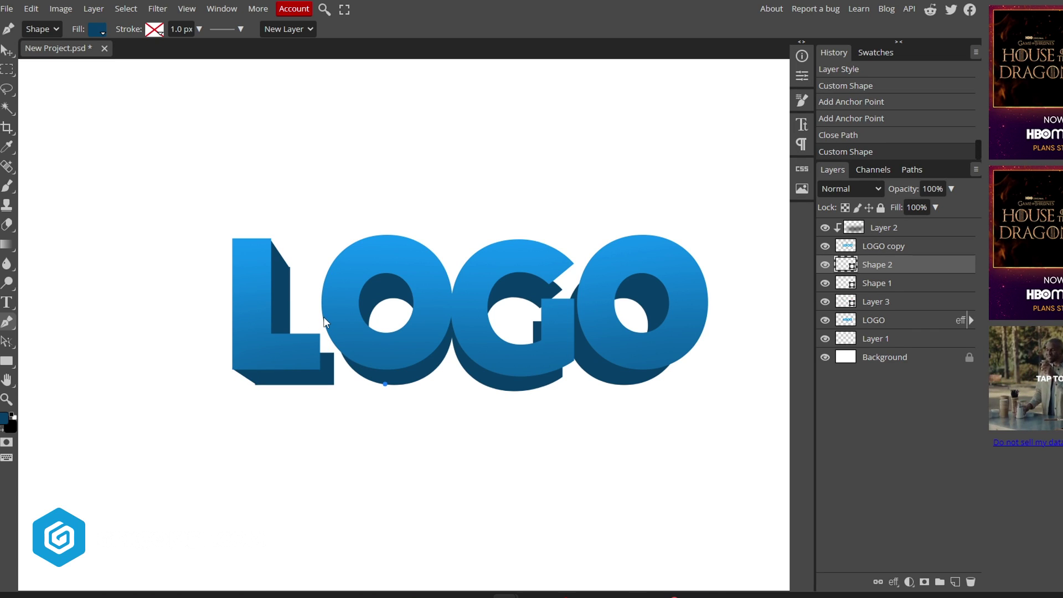
{"action": "left_click_drag", "start_coordinate": [323, 317], "coordinate": [323, 261]}
Close the shape under the L and O, and fill the G's bottom notch with a shape
{"action": "left_click", "coordinate": [385, 383]}
{"action": "left_click", "coordinate": [562, 379]}
{"action": "left_click", "coordinate": [577, 364]}
{"action": "left_click", "coordinate": [574, 354]}
{"action": "left_click", "coordinate": [563, 351]}
Draw pen shapes filling the G's crossbar gap and its top notch
{"action": "left_click", "coordinate": [563, 379]}
{"action": "left_click", "coordinate": [532, 322]}
{"action": "left_click", "coordinate": [541, 321]}
{"action": "left_click", "coordinate": [540, 325]}
{"action": "left_click", "coordinate": [532, 322]}
{"action": "left_click", "coordinate": [541, 277]}
{"action": "left_click", "coordinate": [573, 263]}
{"action": "left_click", "coordinate": [562, 293]}
{"action": "left_click", "coordinate": [541, 278]}
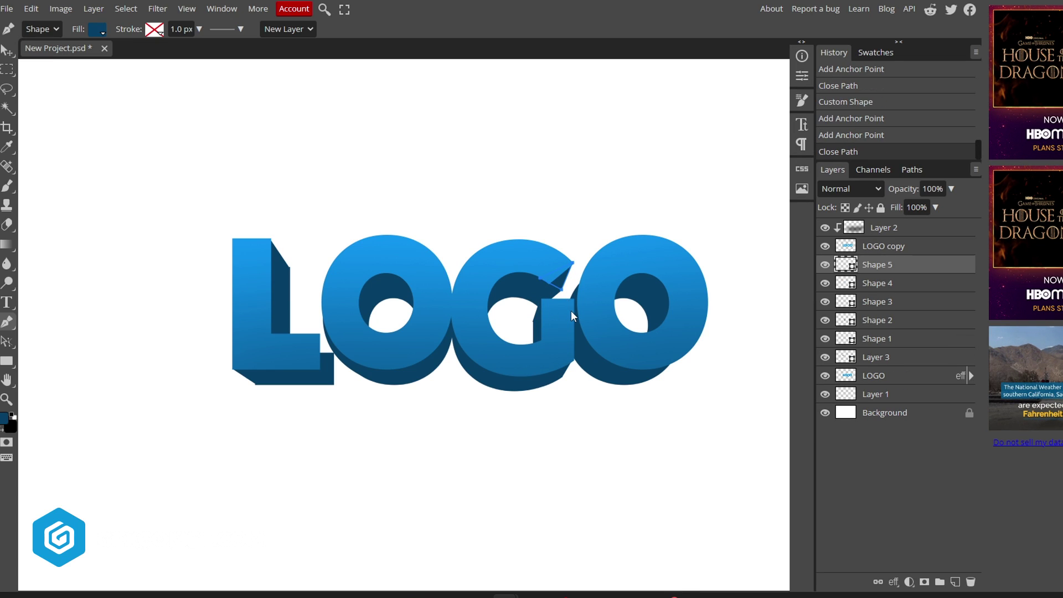
Draw curved shapes bridging the last O's top and its right side
{"action": "left_click", "coordinate": [569, 298]}
{"action": "left_click_drag", "start_coordinate": [642, 235], "coordinate": [701, 237]}
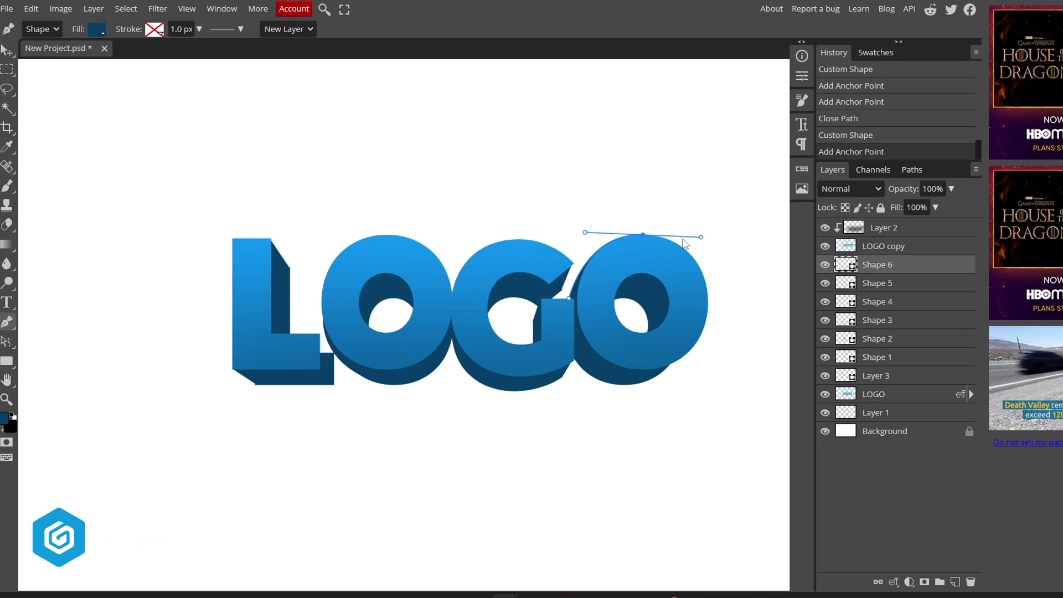
{"action": "left_click", "coordinate": [643, 233]}
{"action": "left_click", "coordinate": [570, 298]}
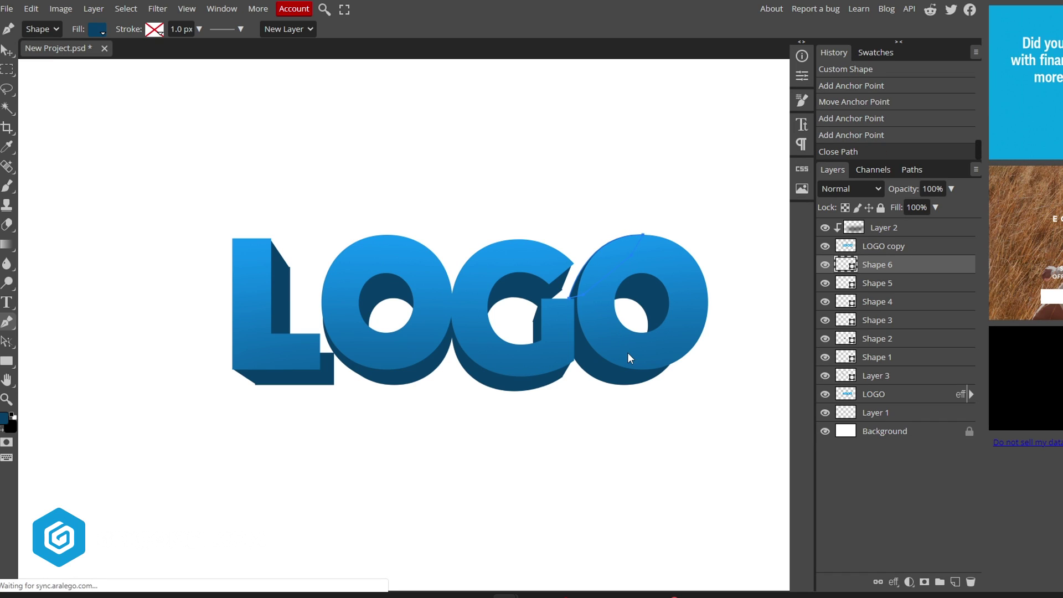
{"action": "left_click", "coordinate": [626, 384]}
{"action": "left_click_drag", "start_coordinate": [704, 321], "coordinate": [712, 253]}
{"action": "left_click", "coordinate": [705, 322]}
{"action": "left_click", "coordinate": [625, 384]}
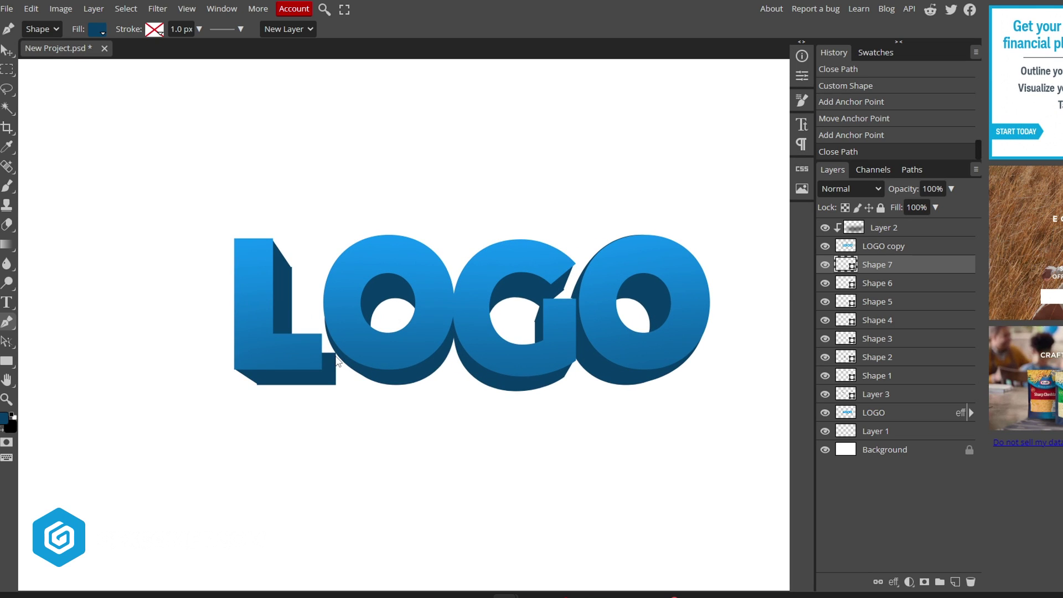
Start a shape between the L and O, then undo the stray segment on the L
{"action": "left_click", "coordinate": [322, 334]}
{"action": "left_click", "coordinate": [314, 361]}
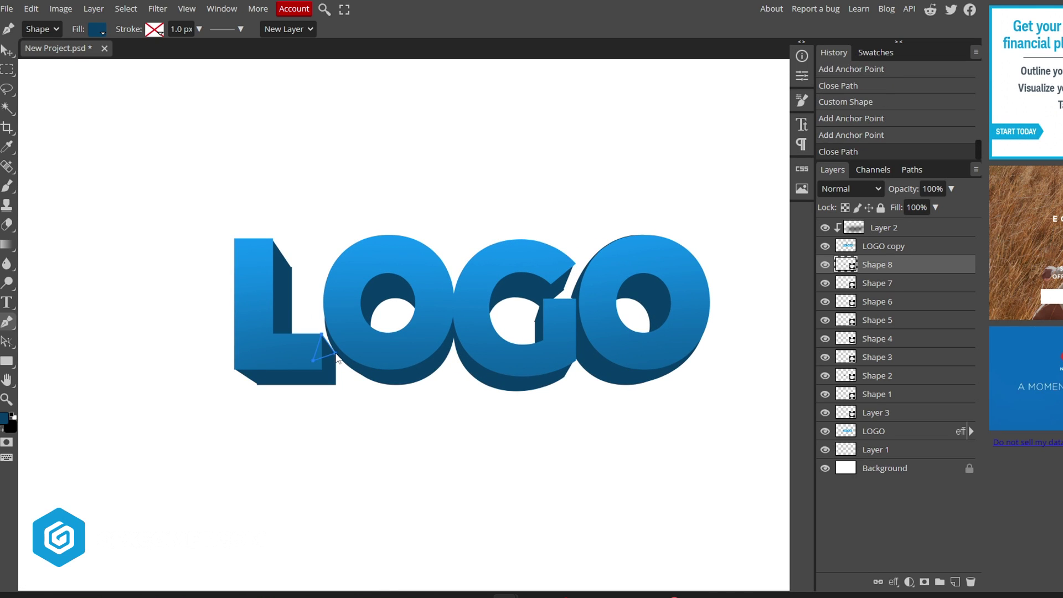
{"action": "key", "text": "ctrl+z"}
Select every layer from Layer 2 down to Layer 1 in the Layers panel
{"action": "scroll", "coordinate": [387, 361], "scroll_direction": "down", "scroll_amount": 3}
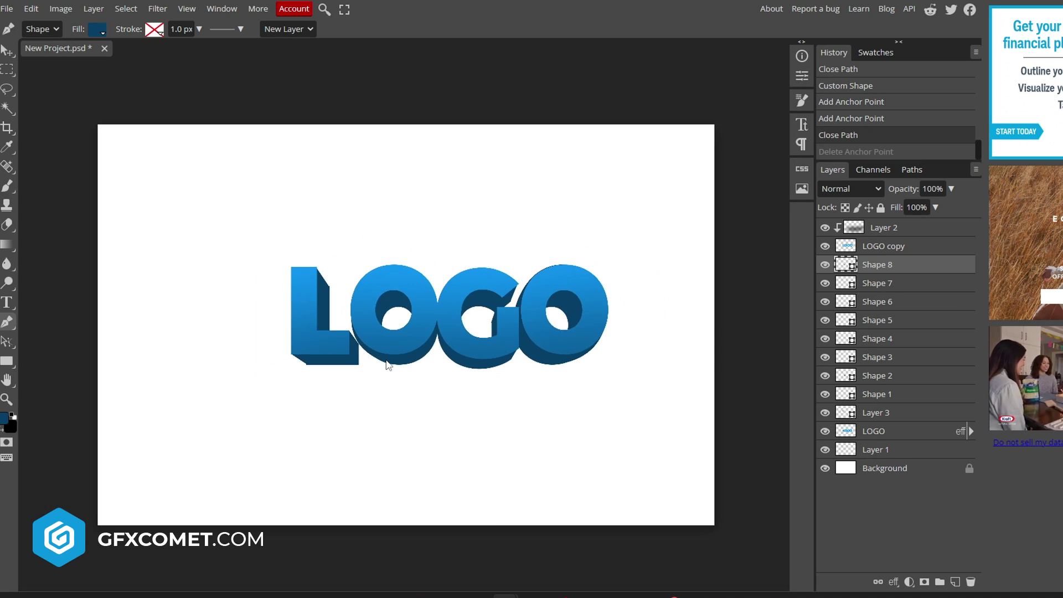
{"action": "scroll", "coordinate": [386, 361], "scroll_direction": "up", "scroll_amount": 1}
{"action": "left_click", "coordinate": [896, 231]}
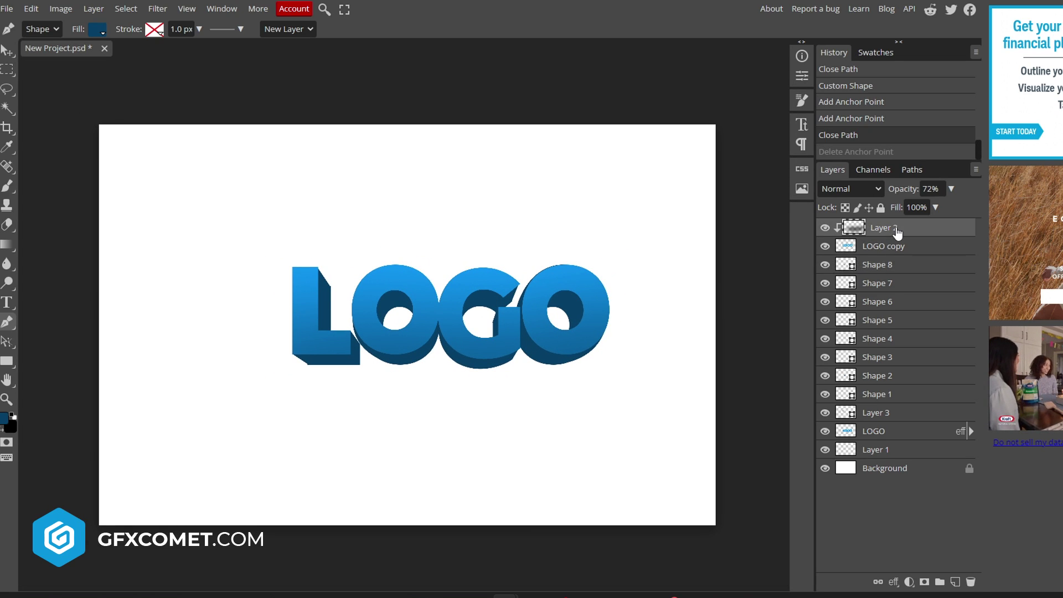
{"action": "left_click", "coordinate": [890, 451]}
Nudge the whole 3D LOGO left with the Move tool to centre it on the canvas
{"action": "key", "text": "v"}
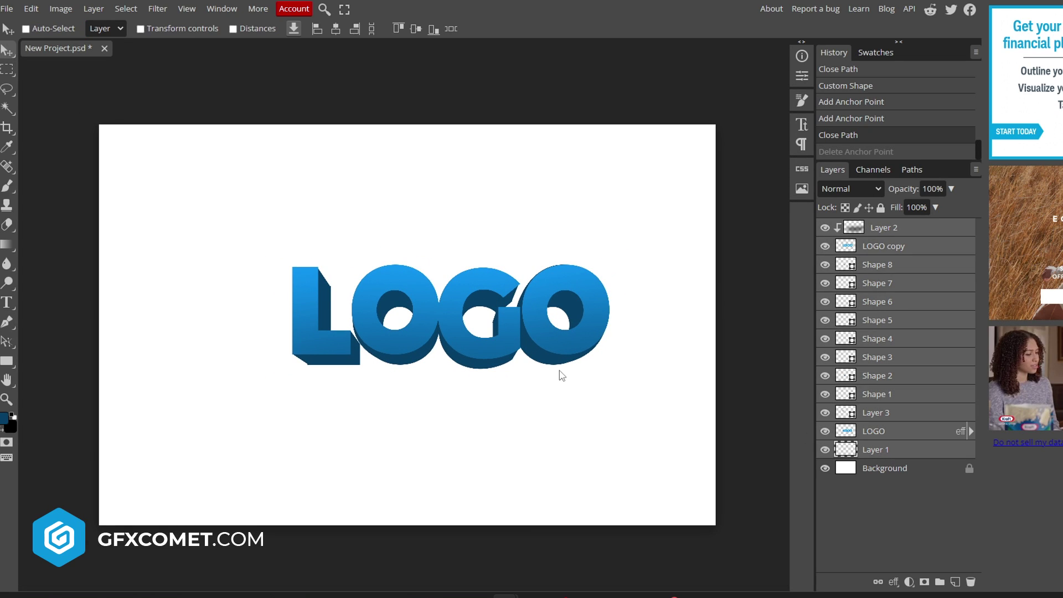
{"action": "key", "text": "shift+Left"}
{"action": "key", "text": "shift+Left"}
{"action": "key", "text": "shift+Left"}
{"action": "key", "text": "shift+Left"}
{"action": "key", "text": "shift+Left"}
{"action": "key", "text": "shift+Left"}
{"action": "key", "text": "shift+Left"}
{"action": "key", "text": "shift+Left"}
{"action": "key", "text": "shift+Left"}
{"action": "key", "text": "Down"}
{"action": "key", "text": "Down"}
{"action": "key", "text": "Down"}
{"action": "key", "text": "Down"}
{"action": "key", "text": "Down"}
{"action": "key", "text": "Down"}
{"action": "key", "text": "Down"}
{"action": "key", "text": "Down"}
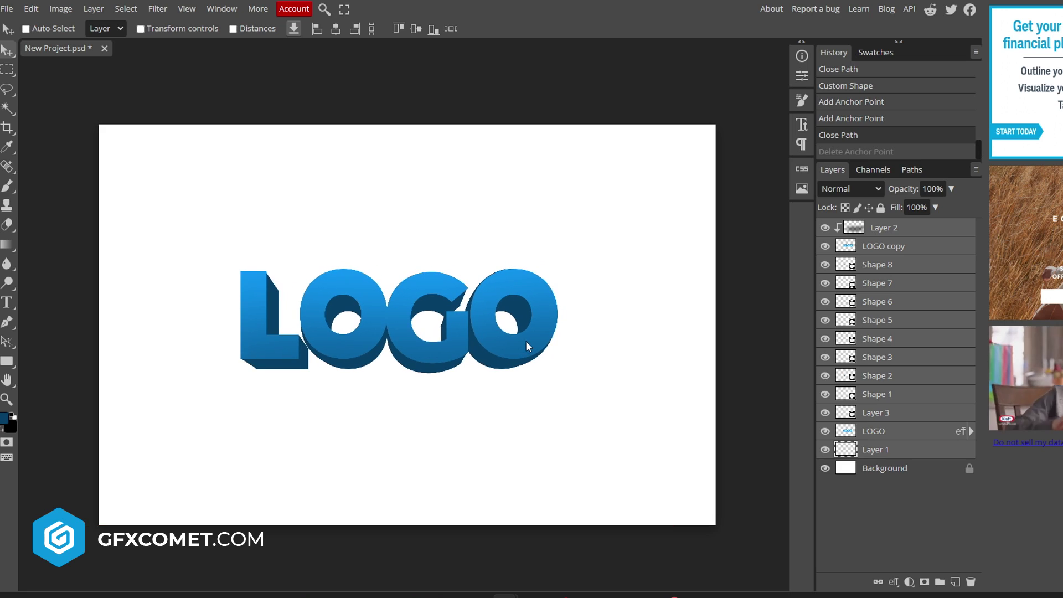
{"action": "key", "text": "shift+Right"}
{"action": "key", "text": "Down"}
{"action": "key", "text": "Down"}
{"action": "key", "text": "Down"}
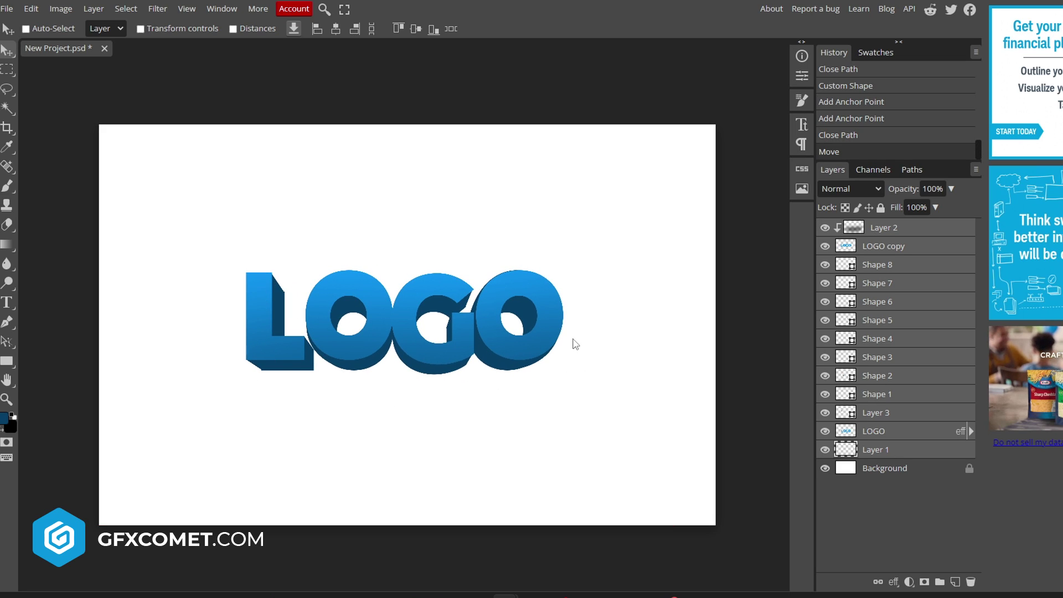
{"action": "key", "text": "shift+Right"}
{"action": "key", "text": "shift+Right"}
{"action": "key", "text": "Up"}
{"action": "key", "text": "Up"}
{"action": "key", "text": "Up"}
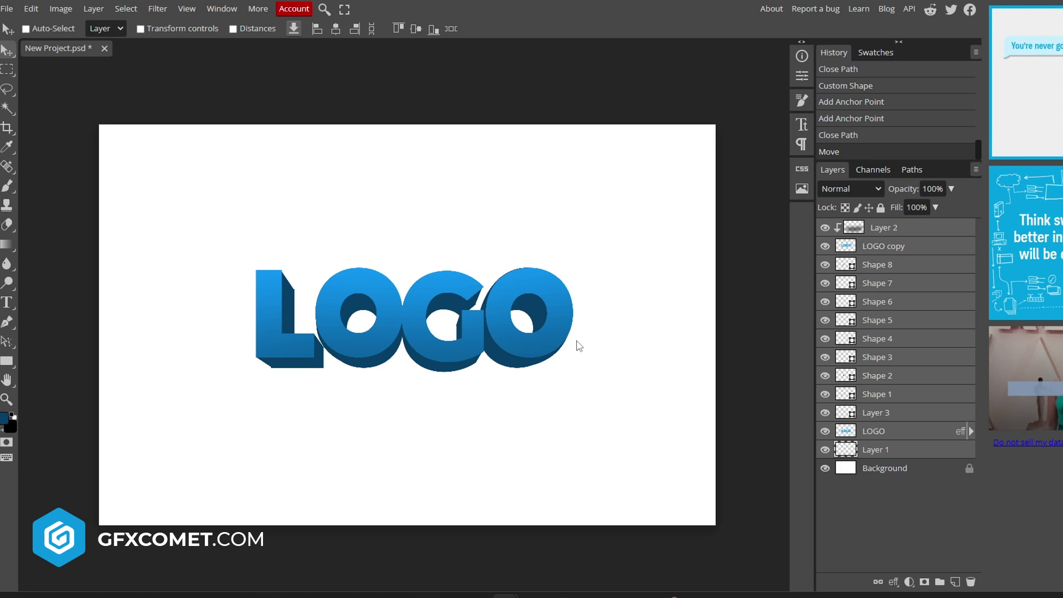